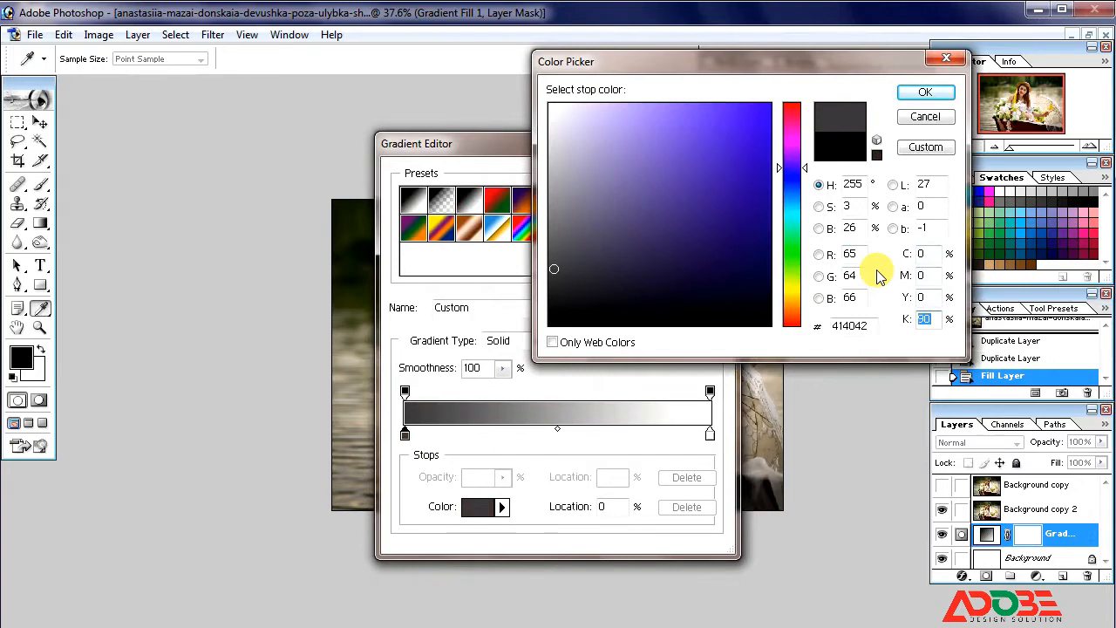
Set the black value of the gradient's starting colour stop to K 20%.
{"action": "type", "text": "20"}
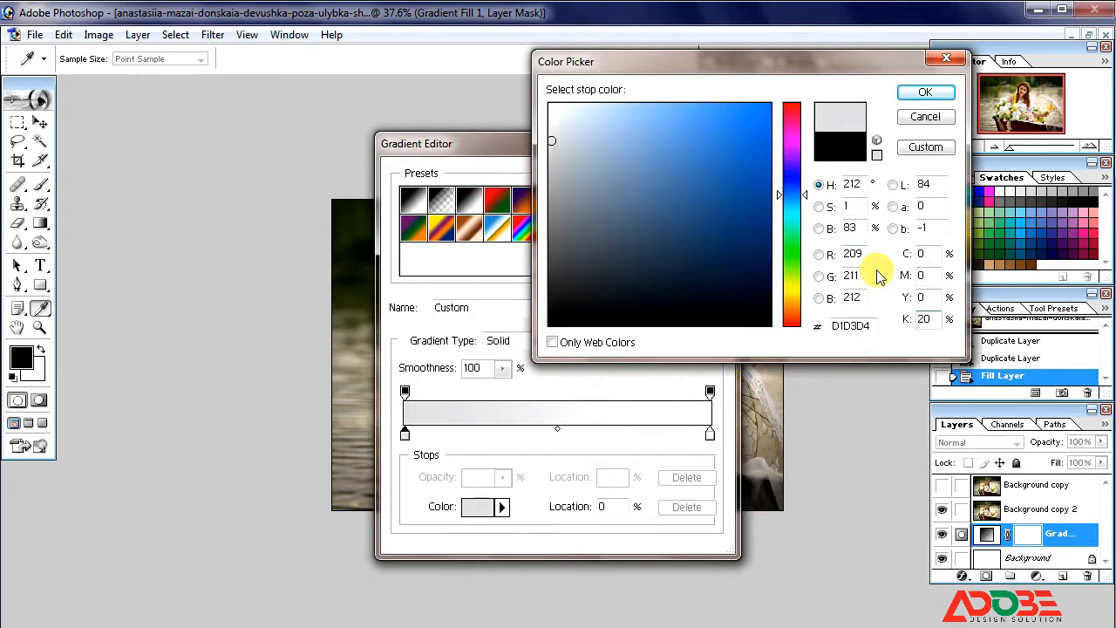
{"action": "left_click", "coordinate": [925, 95]}
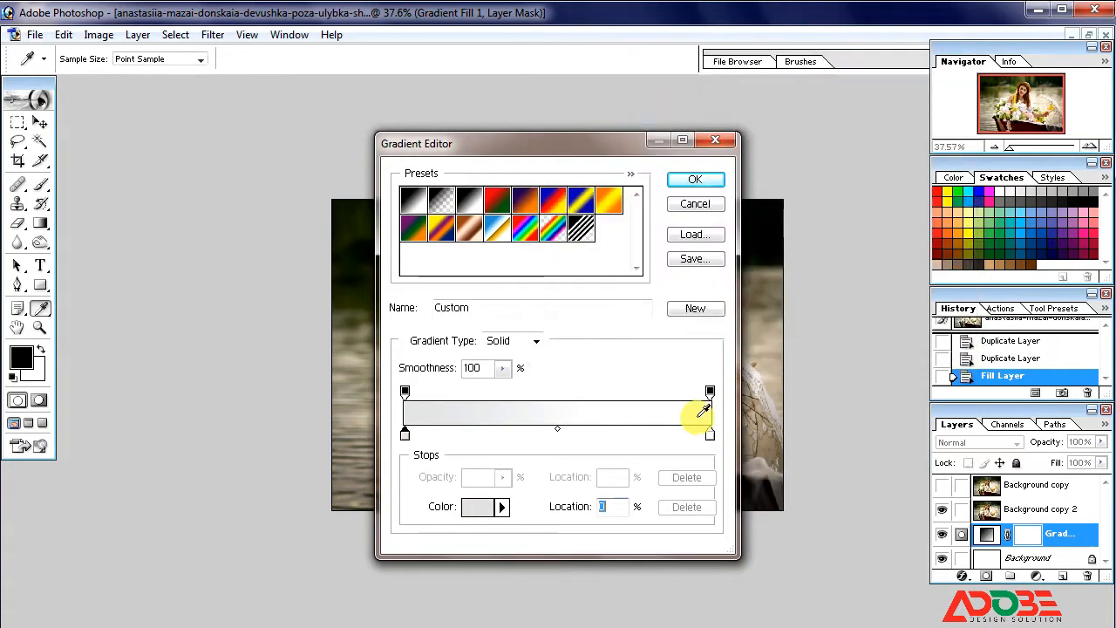
Set the gradient's end colour stop to C 0, M 0, Y 0, K 5 and apply the gradient fill.
{"action": "left_click", "coordinate": [710, 434]}
{"action": "left_click", "coordinate": [485, 511]}
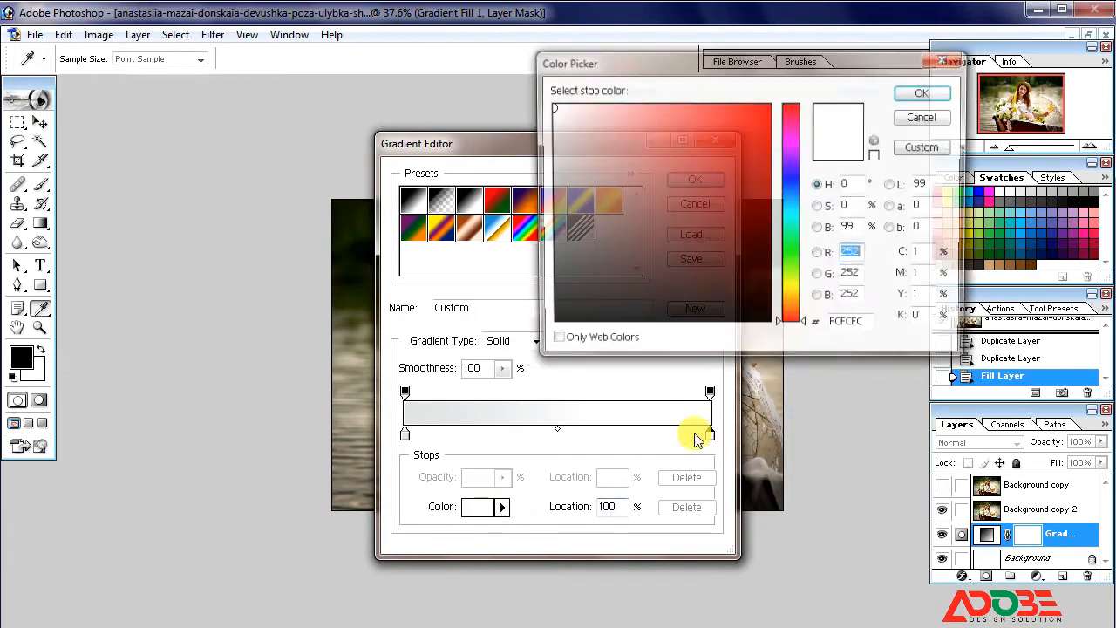
{"action": "left_click", "coordinate": [924, 252]}
{"action": "type", "text": "0"}
{"action": "key", "text": "Tab"}
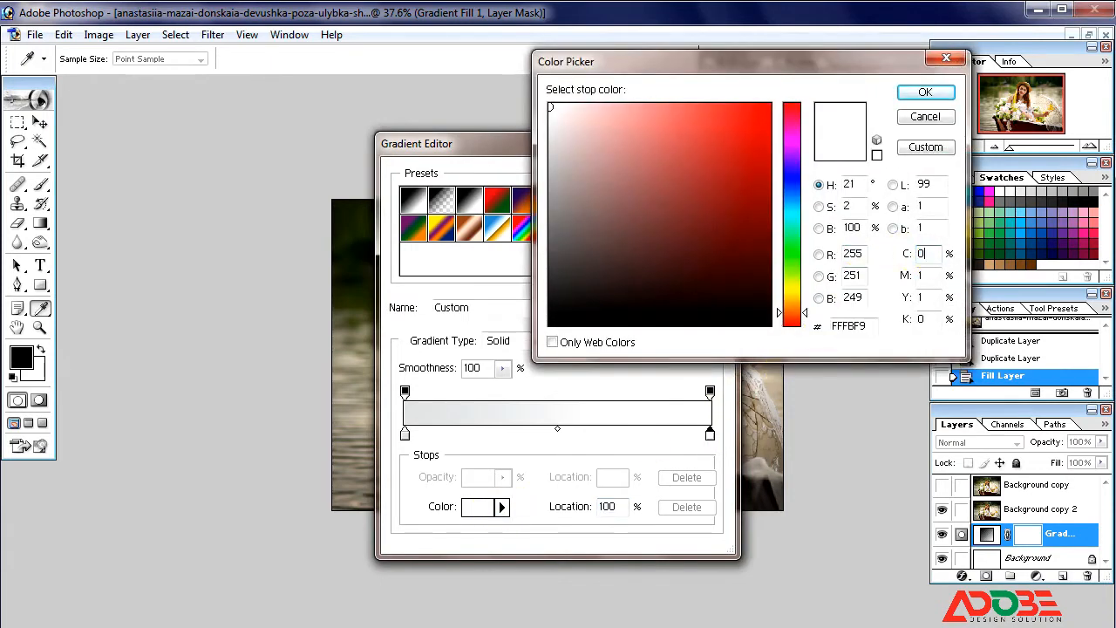
{"action": "type", "text": "0"}
{"action": "key", "text": "Tab"}
{"action": "type", "text": "0"}
{"action": "key", "text": "Tab"}
{"action": "type", "text": "5"}
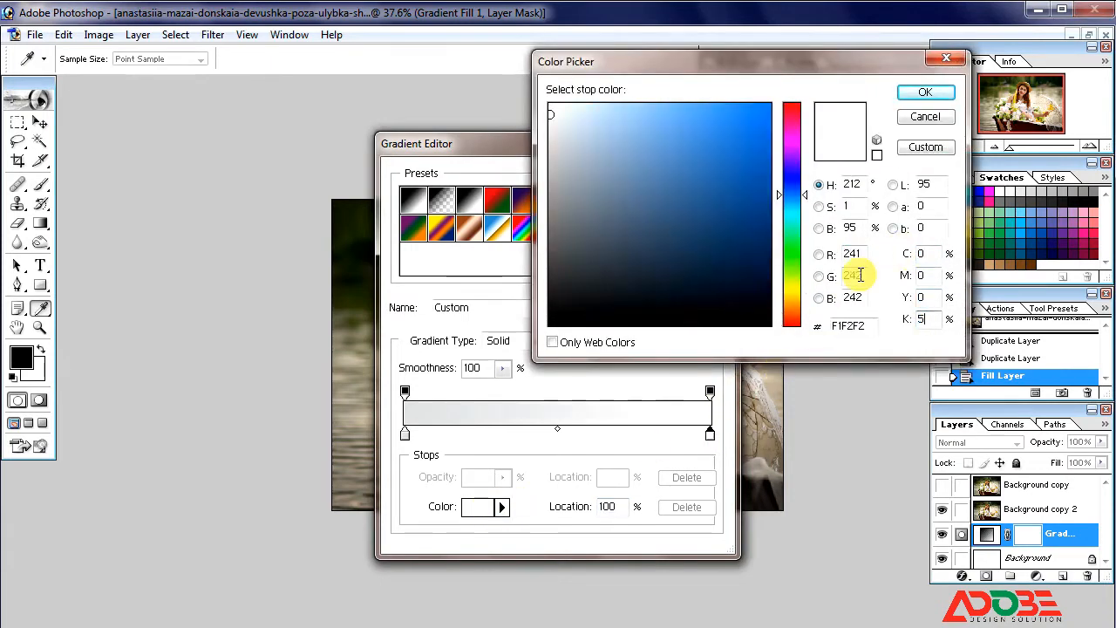
{"action": "left_click", "coordinate": [922, 92]}
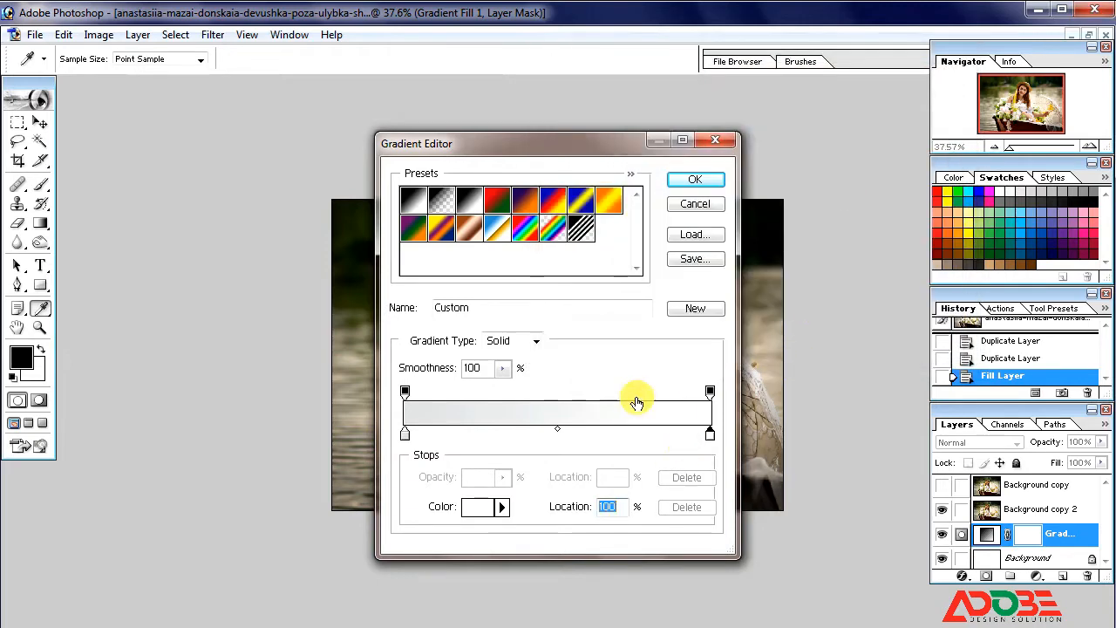
{"action": "left_click", "coordinate": [698, 181]}
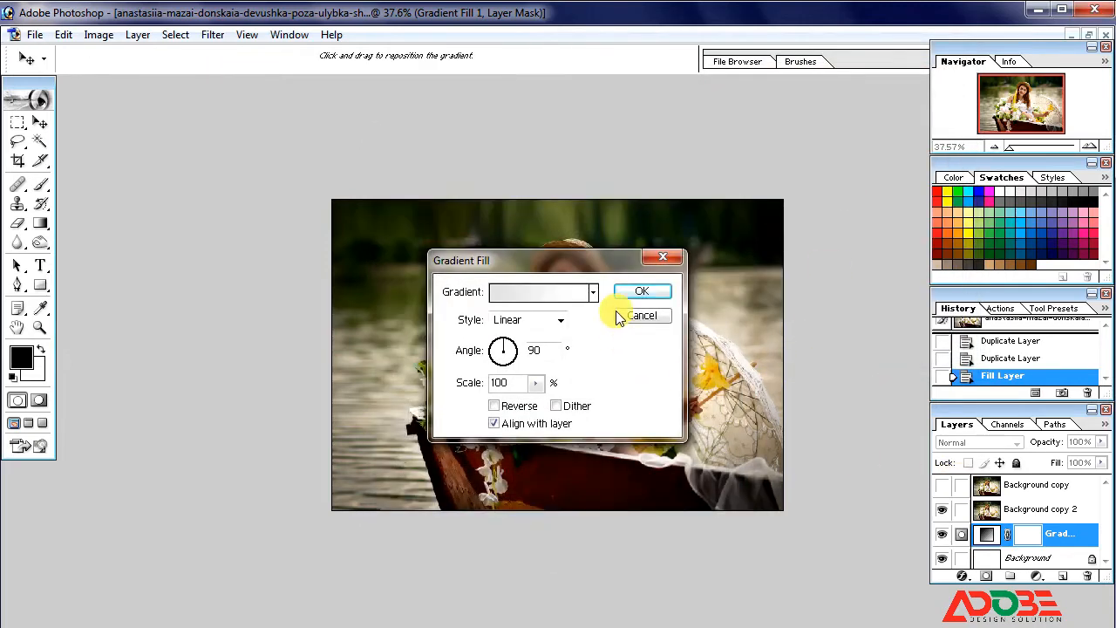
{"action": "left_click", "coordinate": [641, 291]}
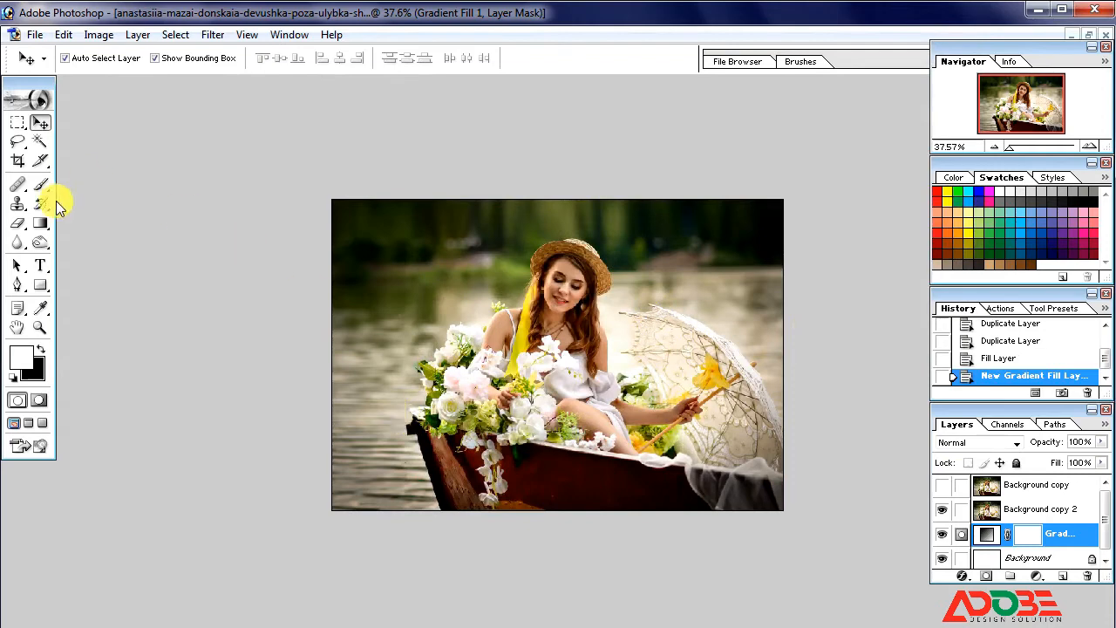
Draw a rectangular marquee selection over the lower part of the photo, from the woman's chin down to the boat's hull.
{"action": "left_click", "coordinate": [21, 127]}
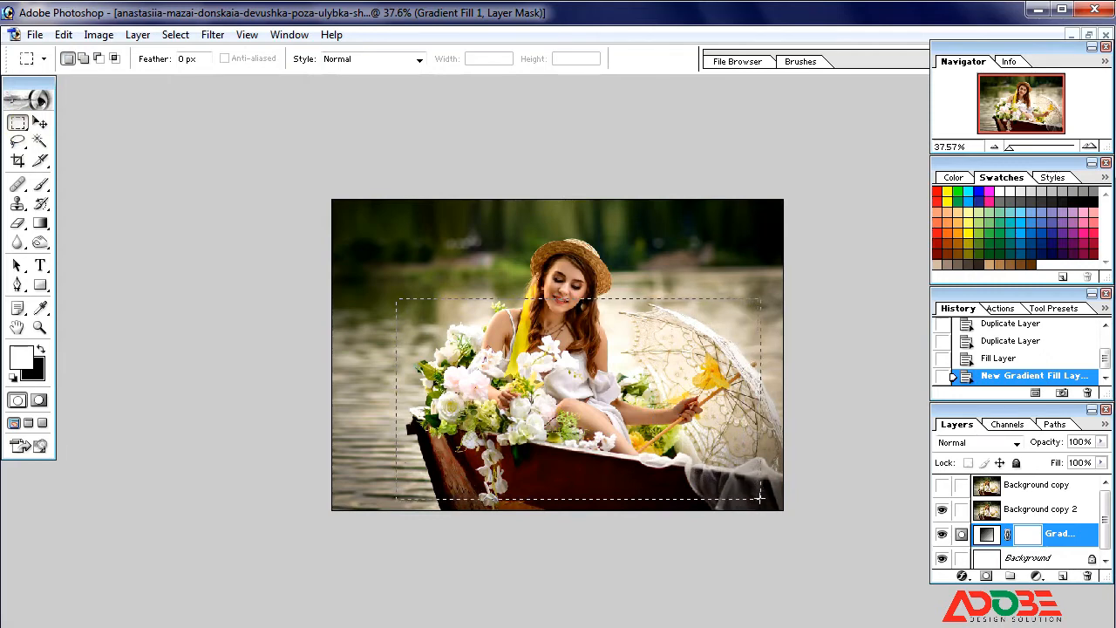
{"action": "left_click_drag", "start_coordinate": [759, 499], "coordinate": [750, 500]}
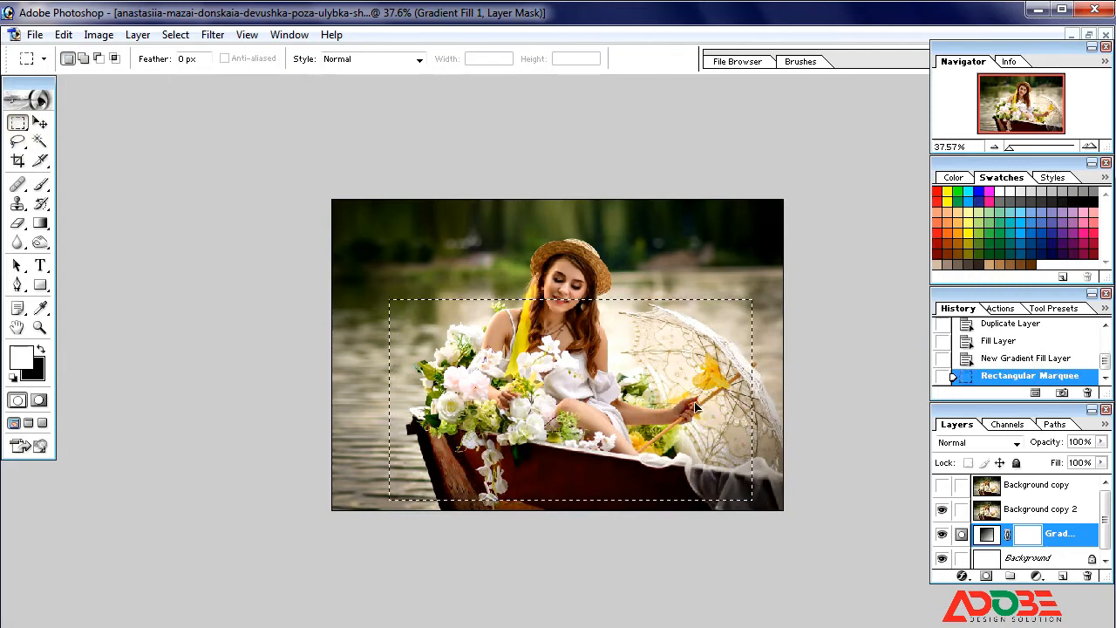
{"action": "left_click_drag", "start_coordinate": [695, 407], "coordinate": [693, 407]}
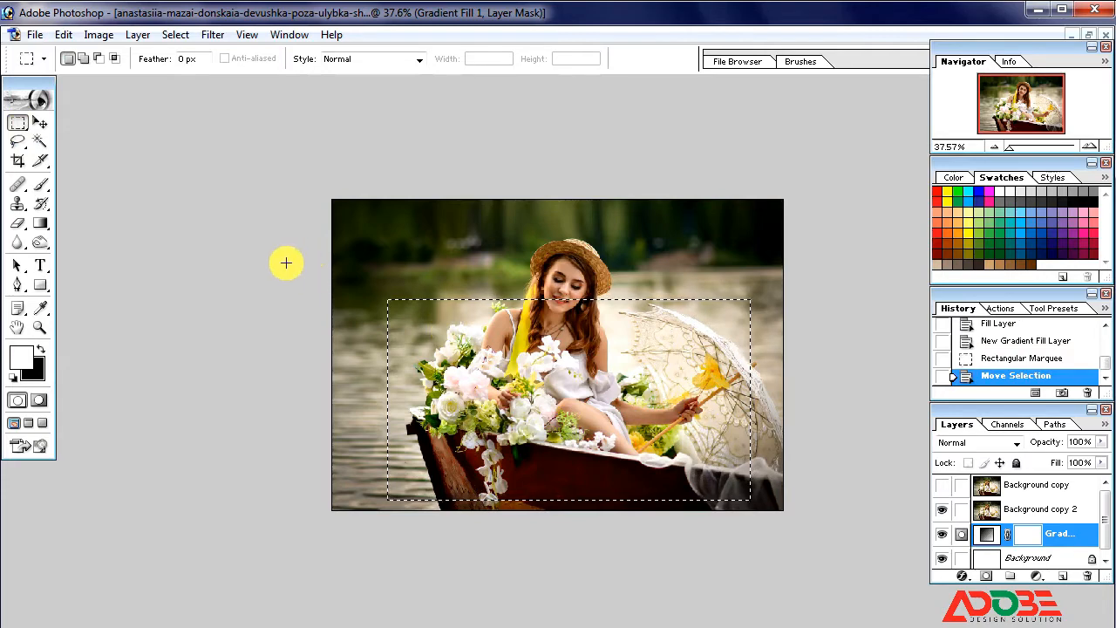
Apply a Perspective transform to the selection, making it a shorter trapezoid with a narrower upper edge.
{"action": "left_click", "coordinate": [64, 34]}
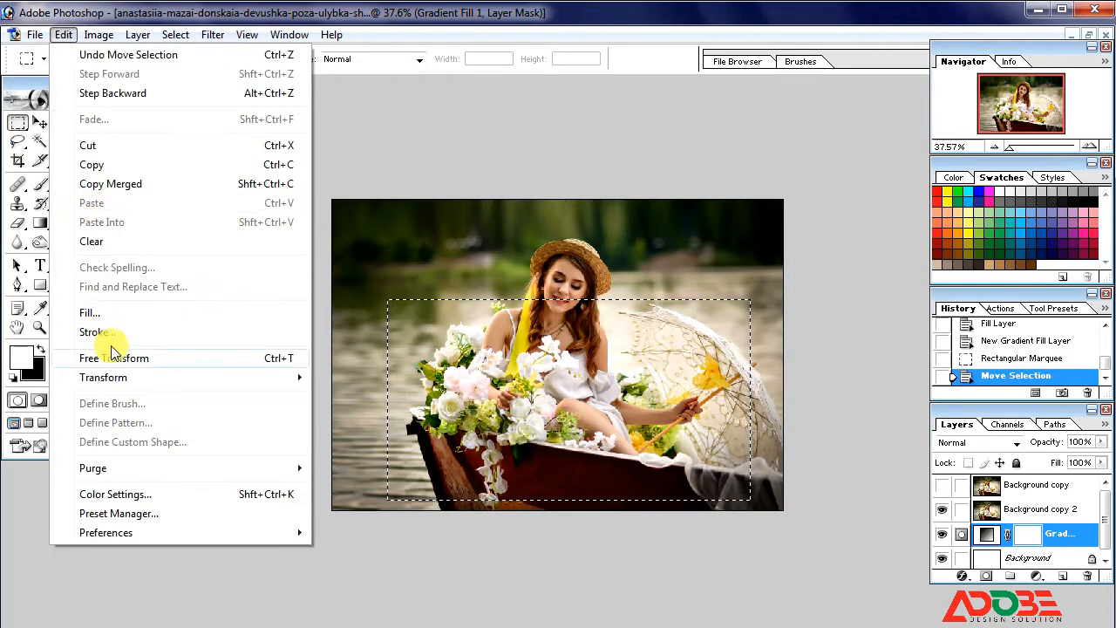
{"action": "mouse_move", "coordinate": [267, 383]}
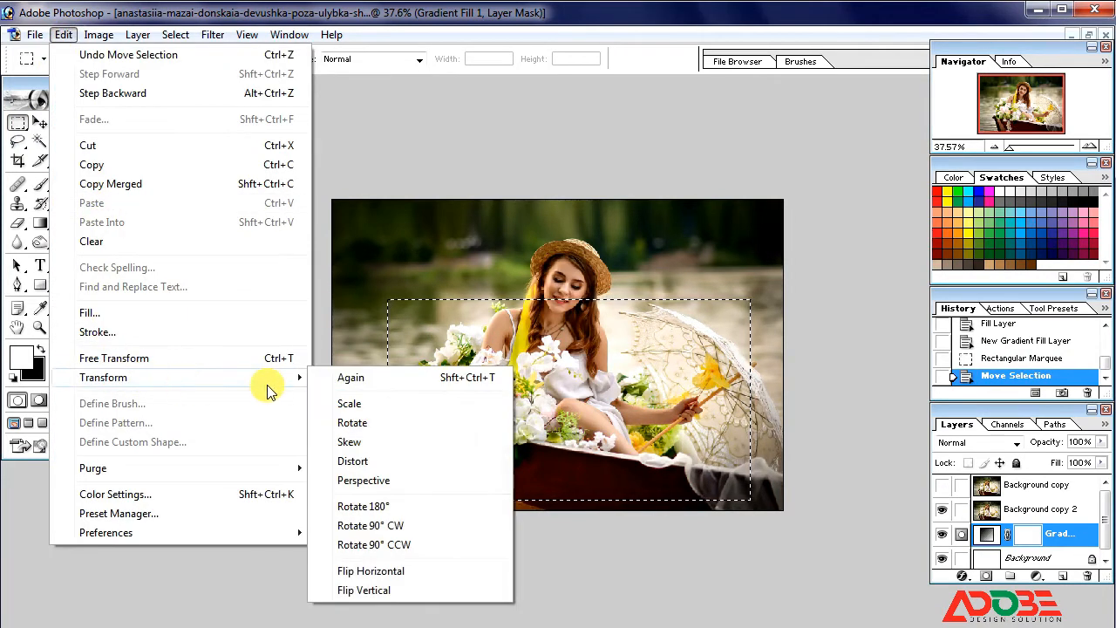
{"action": "left_click", "coordinate": [372, 485]}
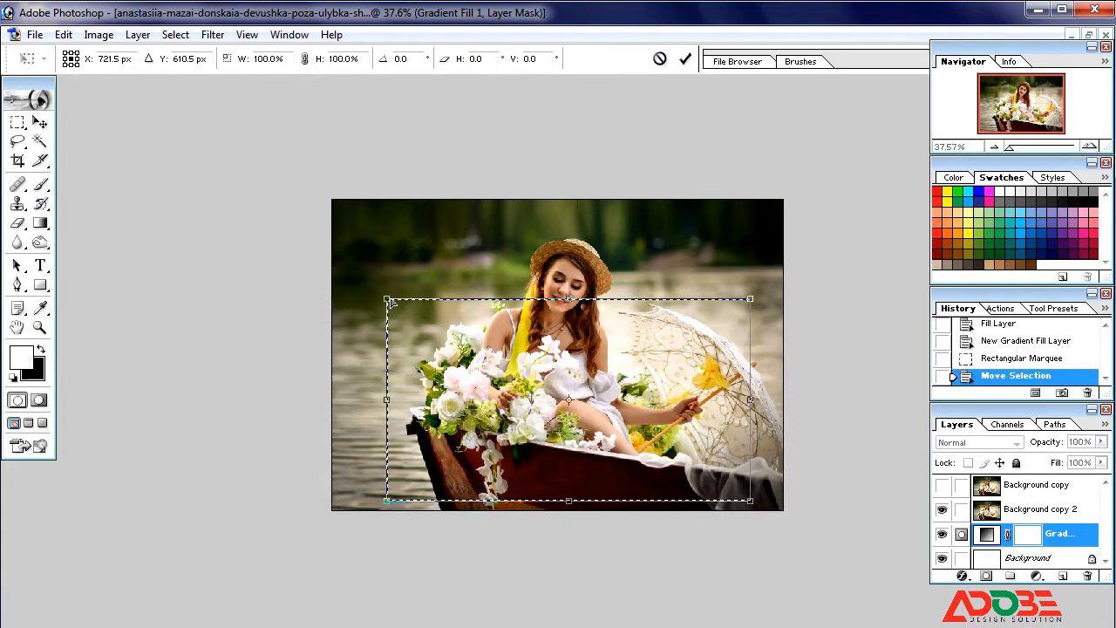
{"action": "left_click_drag", "start_coordinate": [429, 323], "coordinate": [431, 324]}
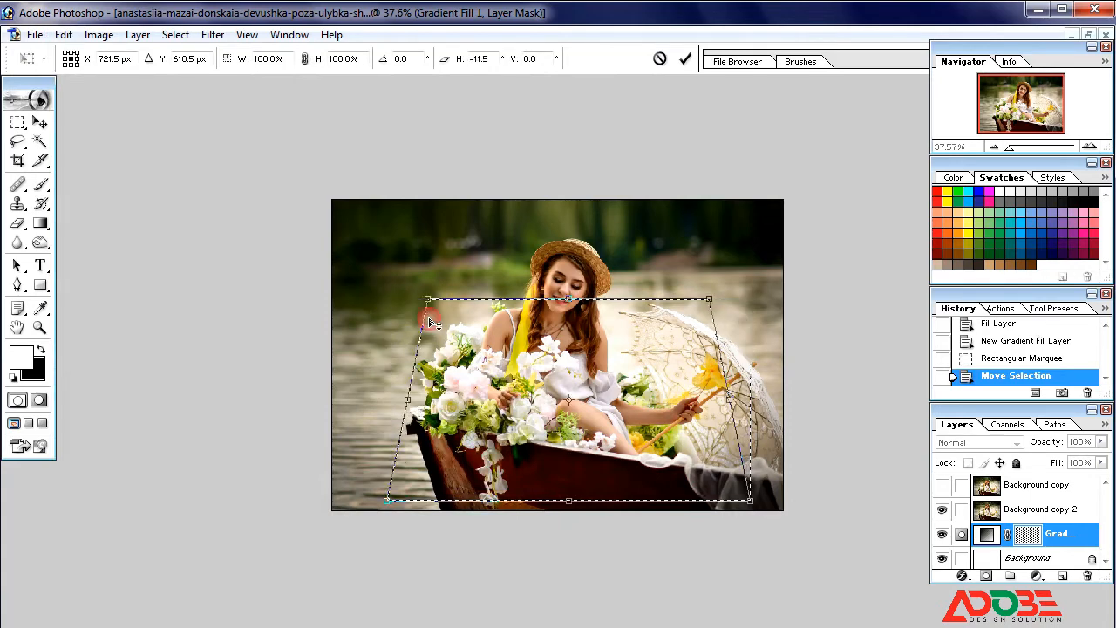
{"action": "left_click_drag", "start_coordinate": [388, 507], "coordinate": [393, 470]}
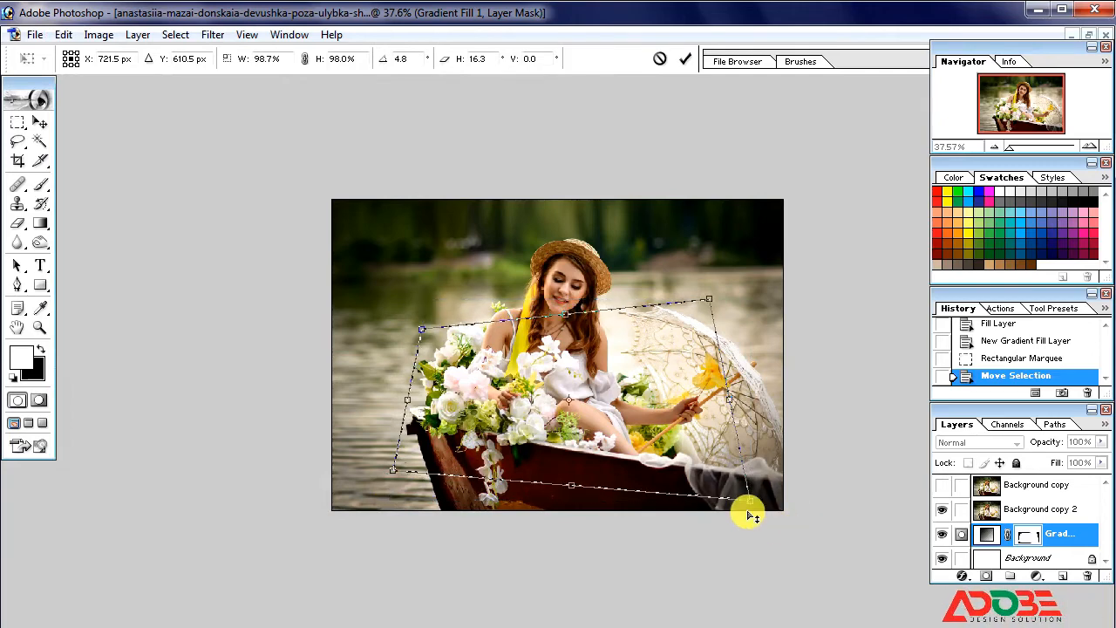
{"action": "left_click_drag", "start_coordinate": [751, 504], "coordinate": [743, 477]}
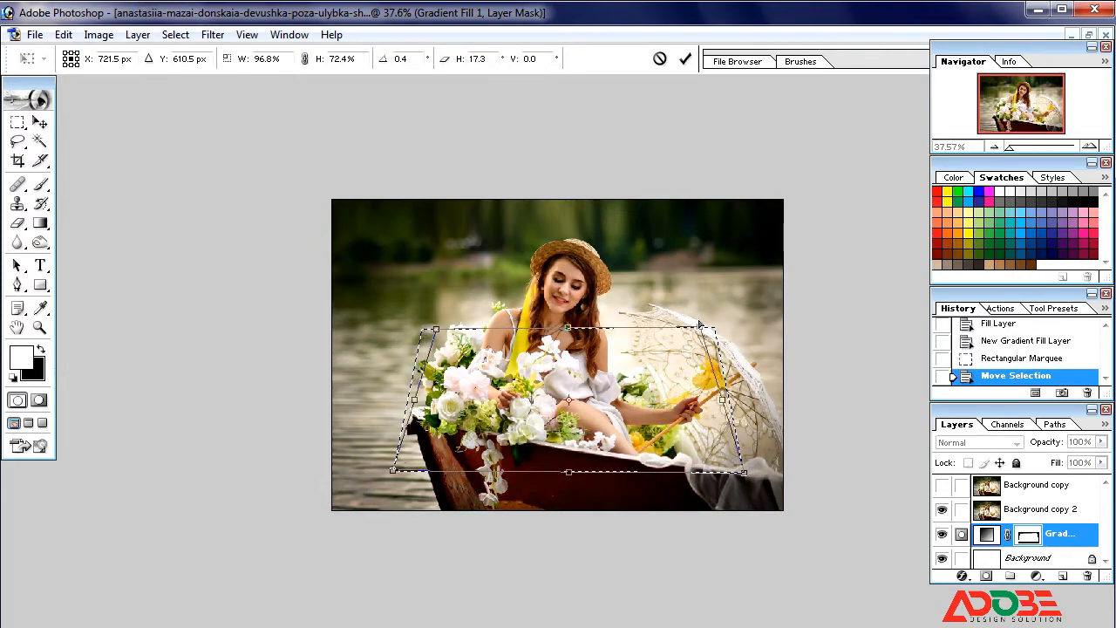
Shift the trapezoid slightly left over the flowers and boat, and fine-tune its lower corners in perspective.
{"action": "left_click_drag", "start_coordinate": [696, 402], "coordinate": [683, 397]}
{"action": "left_click", "coordinate": [683, 396]}
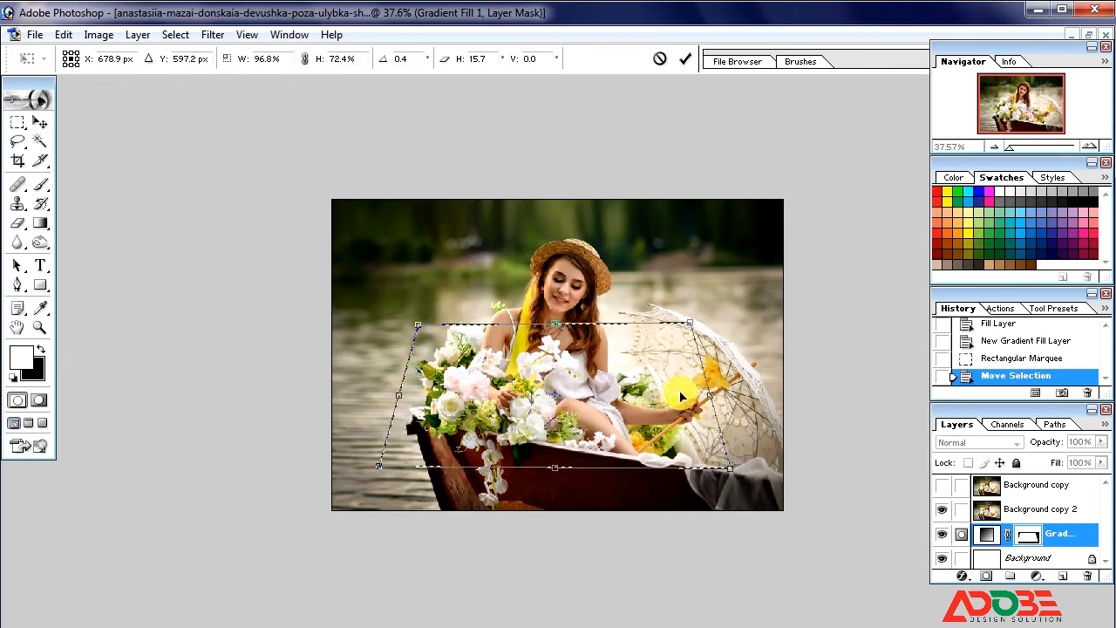
{"action": "left_click_drag", "start_coordinate": [637, 375], "coordinate": [637, 381]}
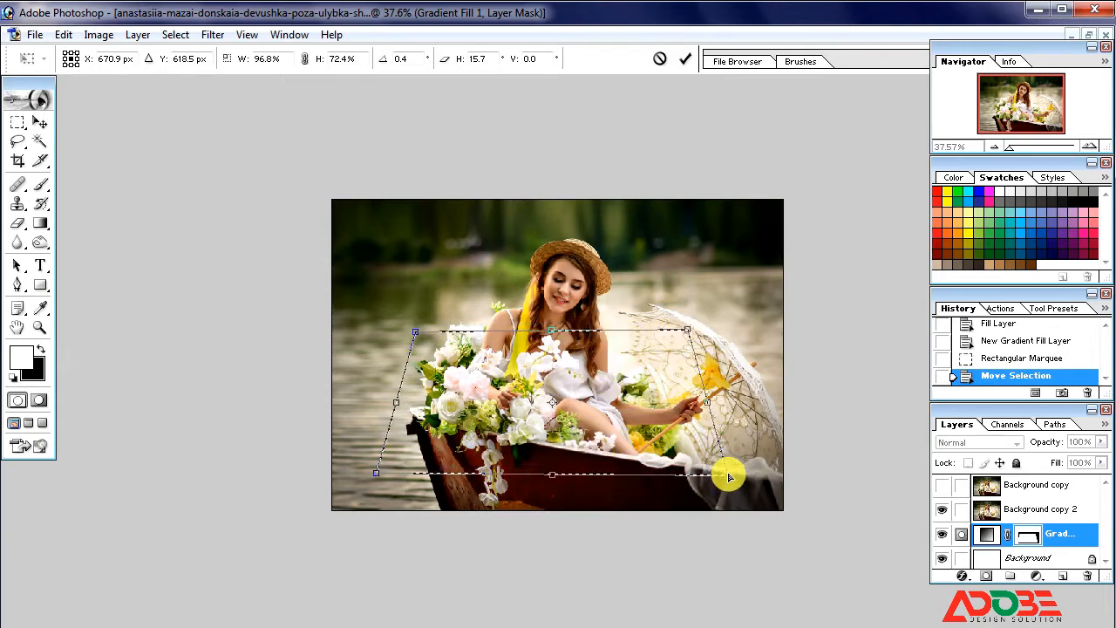
{"action": "left_click_drag", "start_coordinate": [729, 477], "coordinate": [388, 484]}
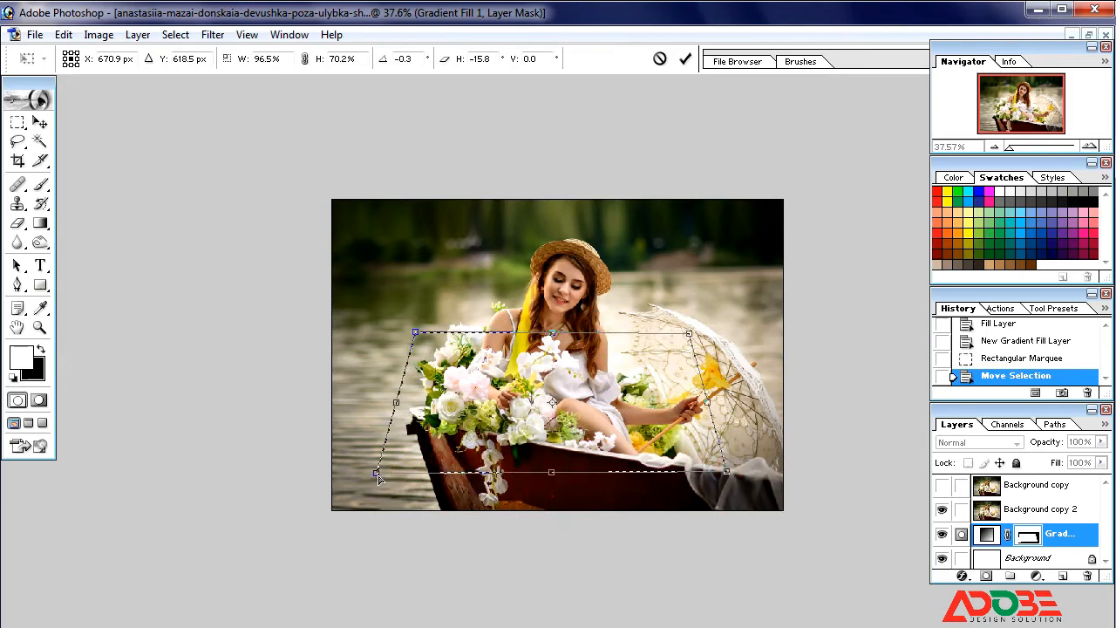
{"action": "left_click_drag", "start_coordinate": [378, 475], "coordinate": [384, 476]}
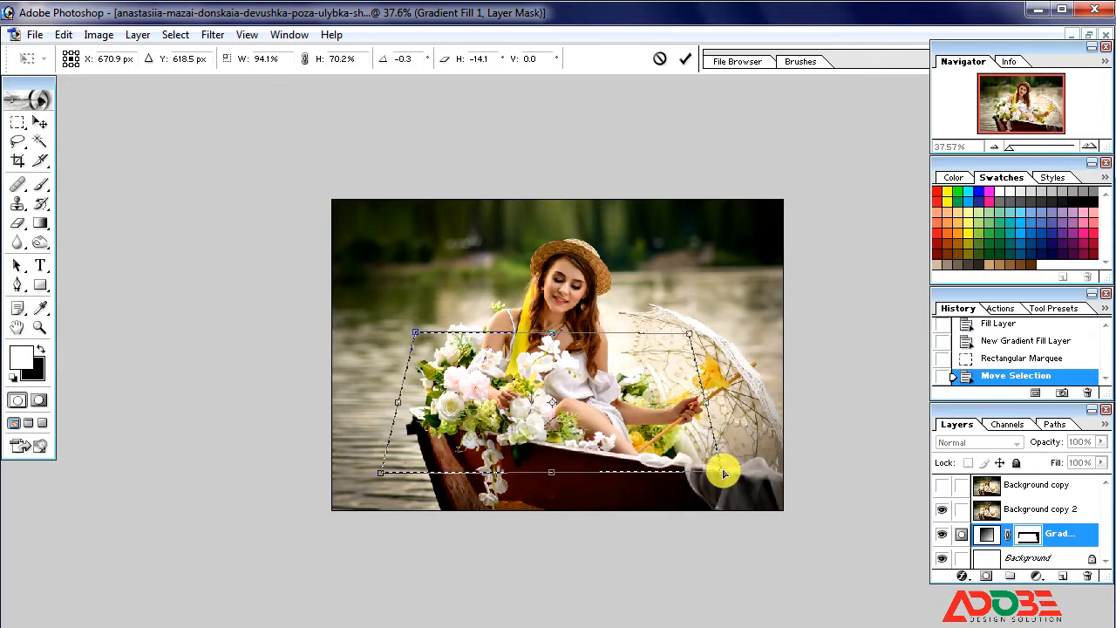
Scale the trapezoid up to about 106% width and 79% height, lower it slightly, and apply the transform.
{"action": "right_click", "coordinate": [652, 393]}
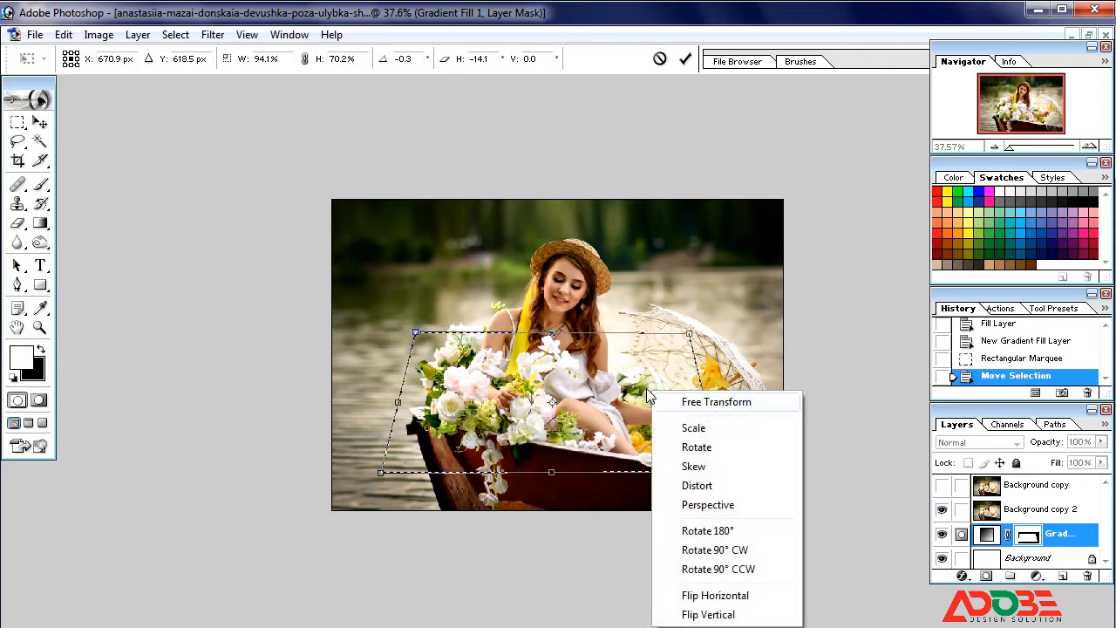
{"action": "left_click", "coordinate": [694, 428]}
{"action": "left_click_drag", "start_coordinate": [723, 476], "coordinate": [741, 492]}
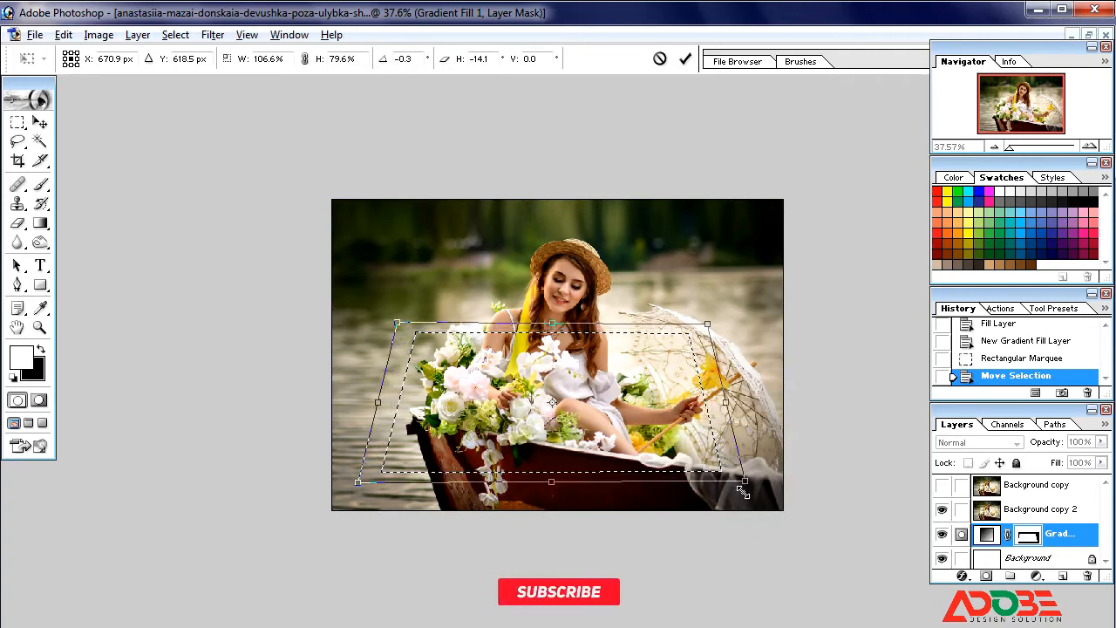
{"action": "left_click_drag", "start_coordinate": [582, 402], "coordinate": [583, 409]}
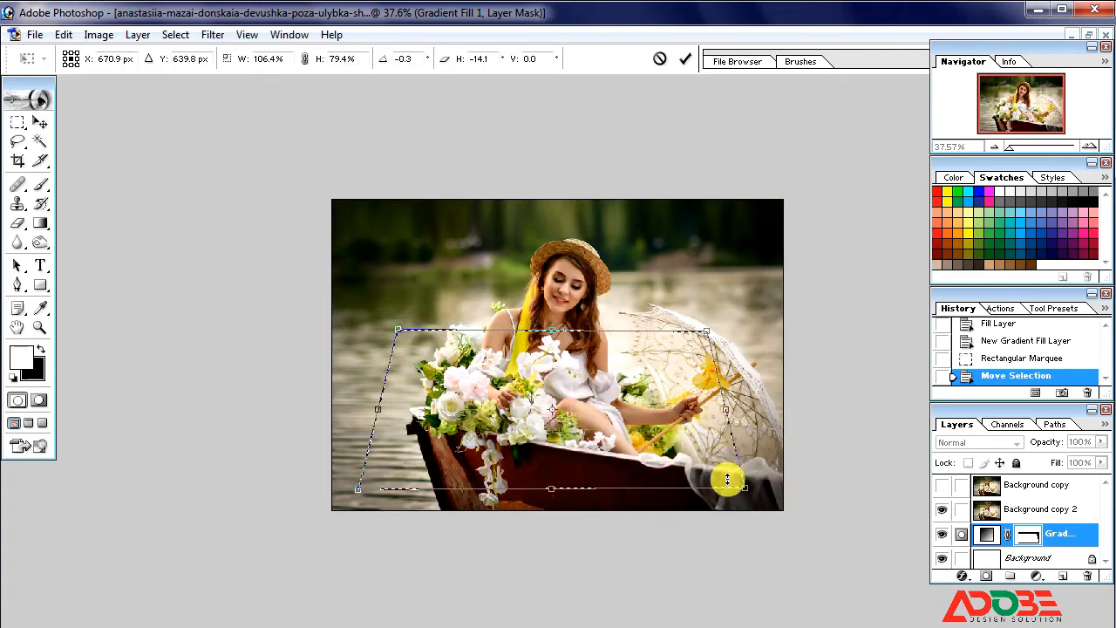
{"action": "key", "text": "Return"}
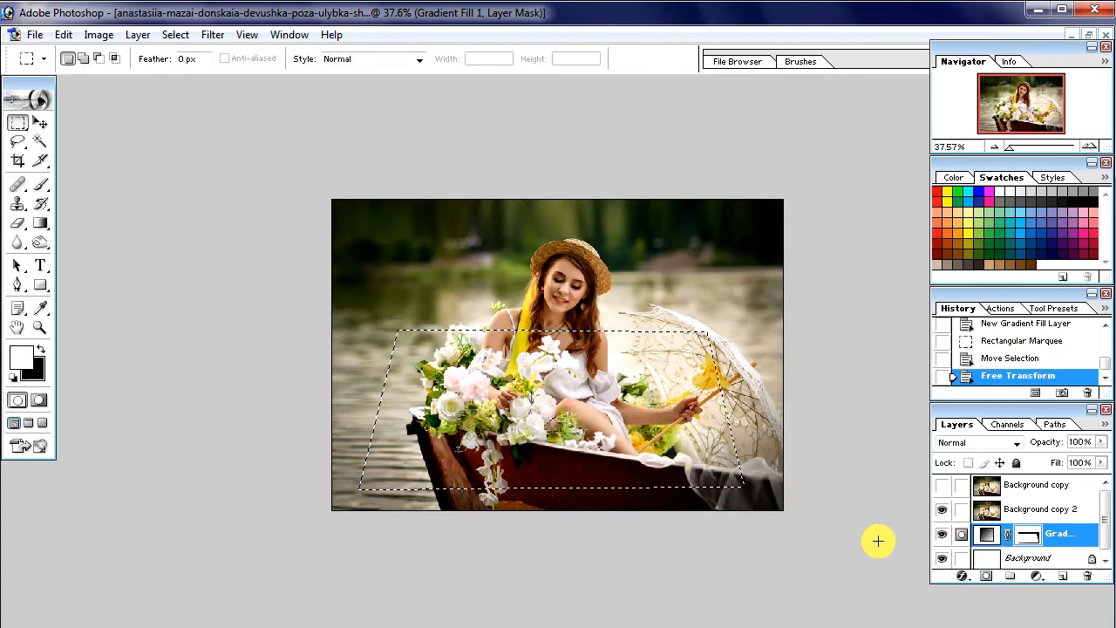
Mask the Background copy 2 layer with the selection and discard the layer mask of Gradient Fill 1.
{"action": "left_click", "coordinate": [1018, 510]}
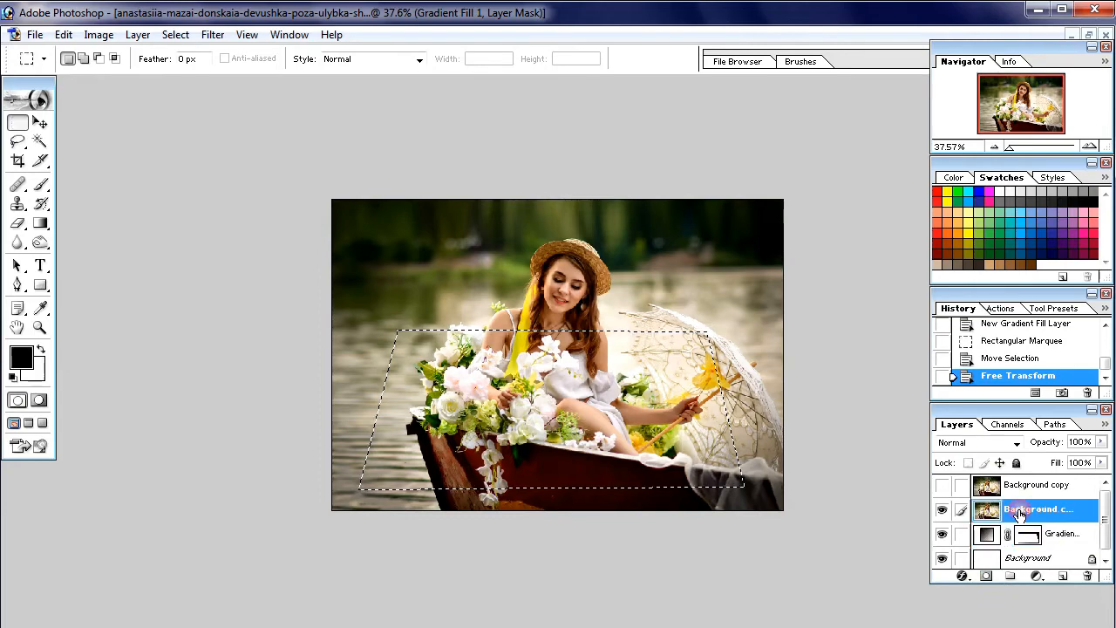
{"action": "left_click", "coordinate": [985, 577]}
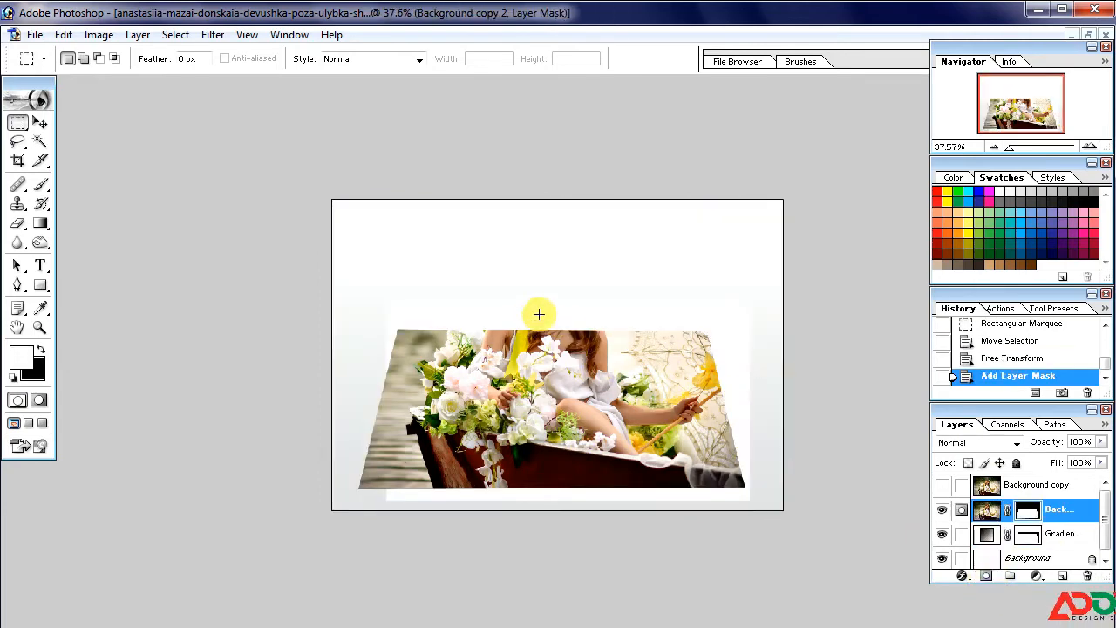
{"action": "left_click", "coordinate": [1058, 537]}
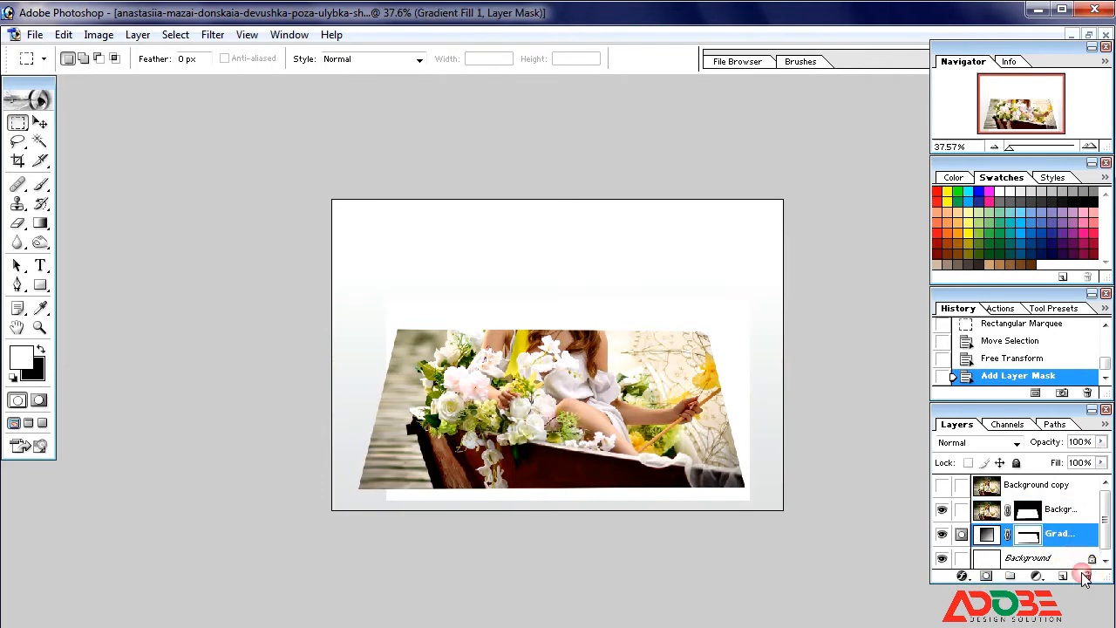
{"action": "left_click", "coordinate": [1085, 576]}
{"action": "left_click", "coordinate": [496, 262]}
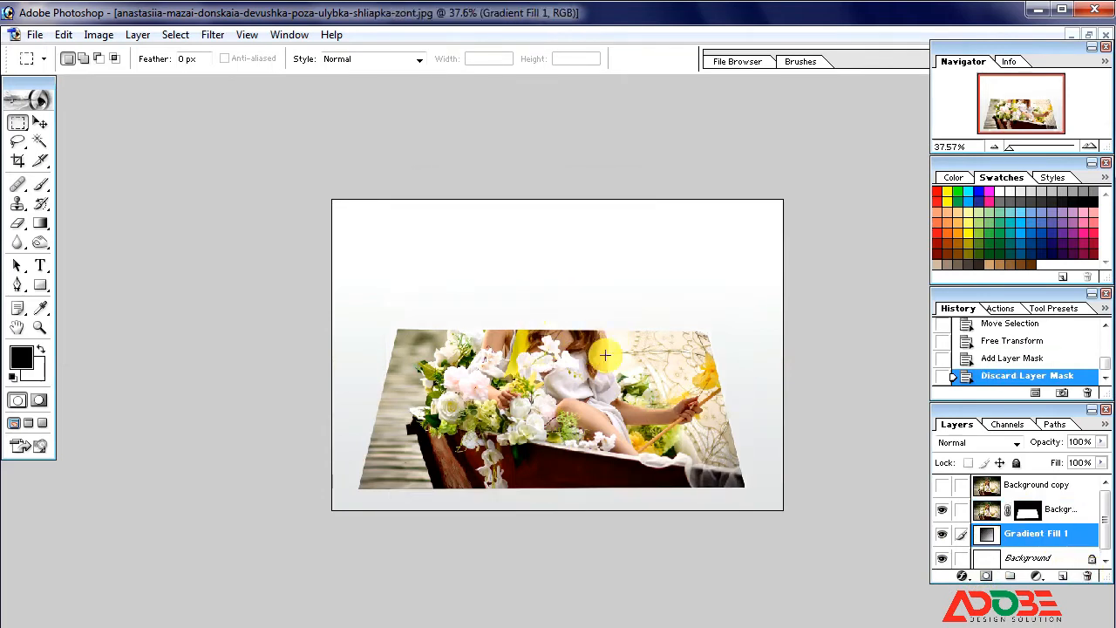
Unlink the layer mask from the image on the Background copy 2 layer.
{"action": "left_click", "coordinate": [985, 516]}
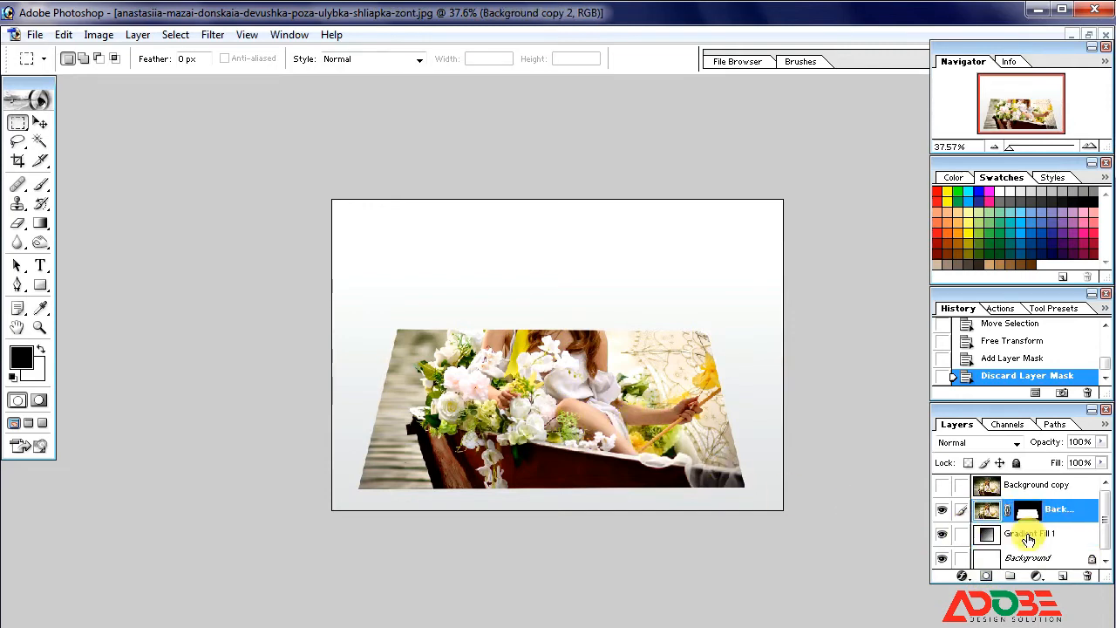
{"action": "left_click", "coordinate": [1007, 513]}
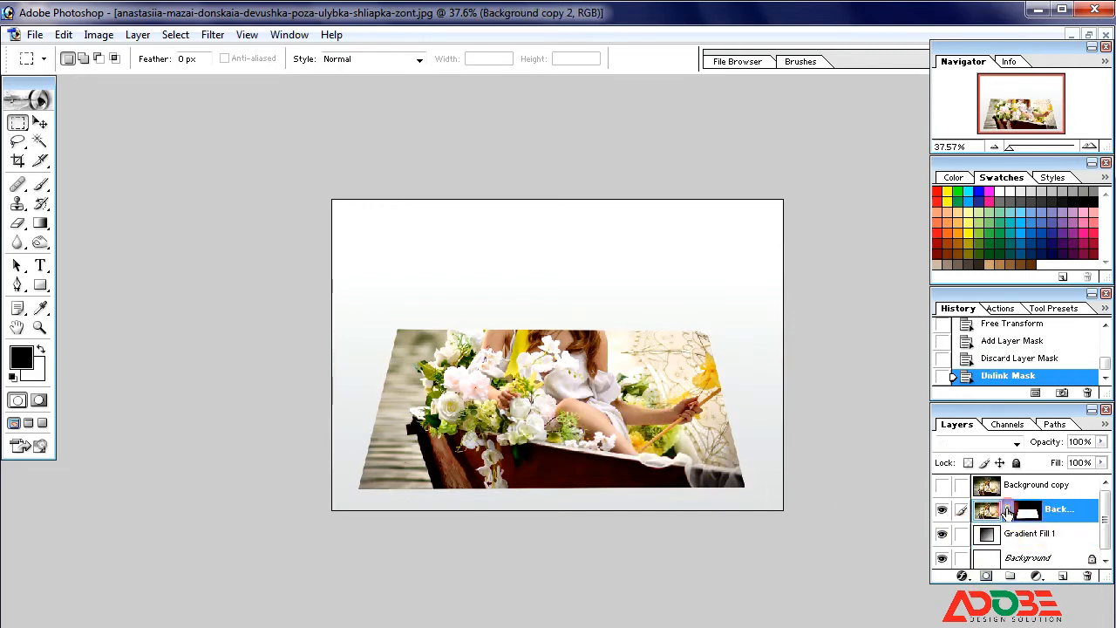
{"action": "left_click", "coordinate": [1023, 513]}
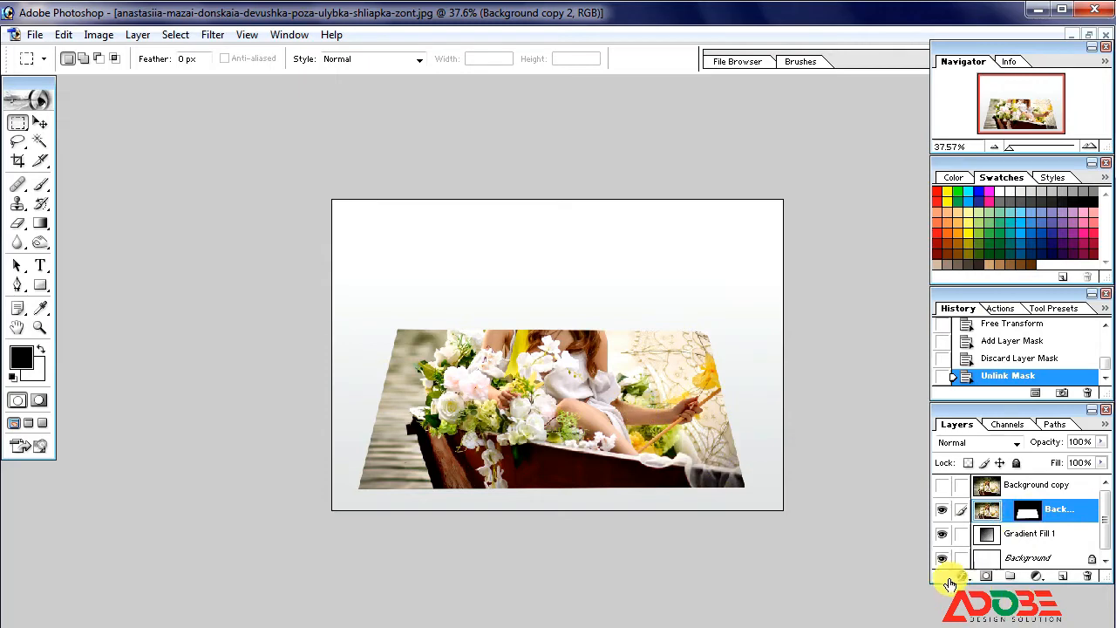
Add a white stroke to the masked Background copy 2 layer, positioned inside with a size of 18 px.
{"action": "left_click", "coordinate": [959, 577]}
{"action": "left_click", "coordinate": [975, 566]}
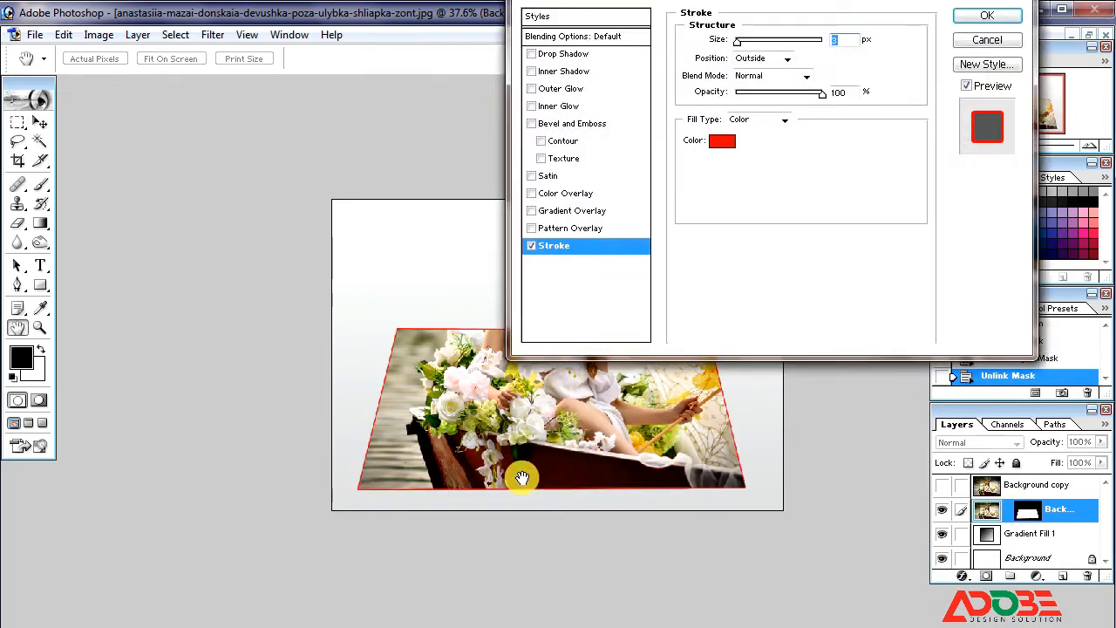
{"action": "left_click", "coordinate": [720, 143]}
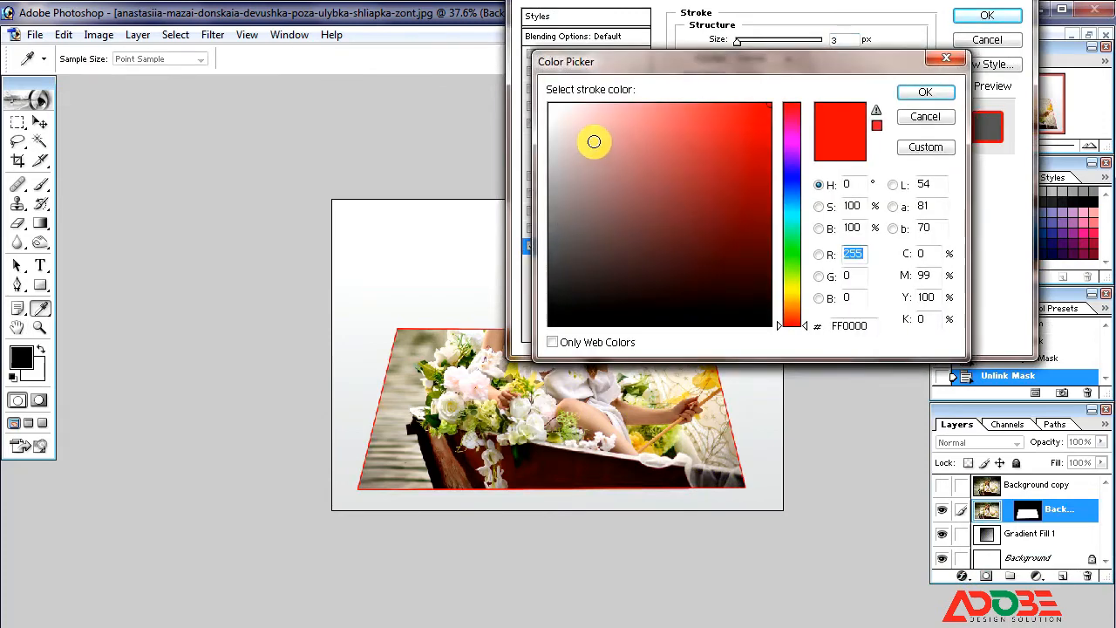
{"action": "left_click", "coordinate": [550, 105]}
{"action": "left_click", "coordinate": [915, 97]}
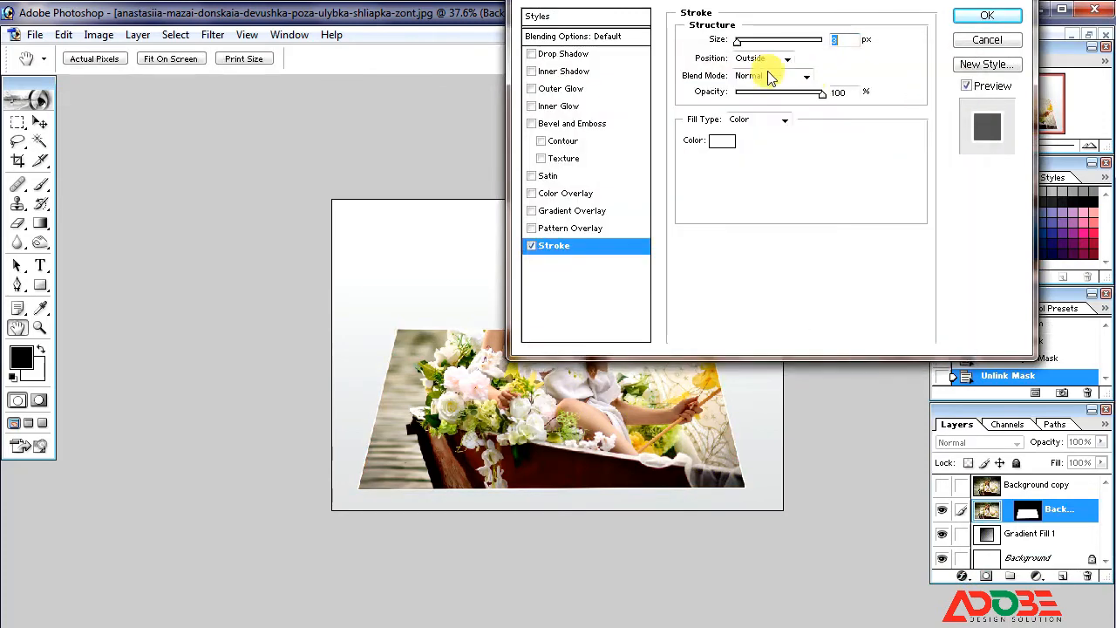
{"action": "left_click", "coordinate": [746, 81]}
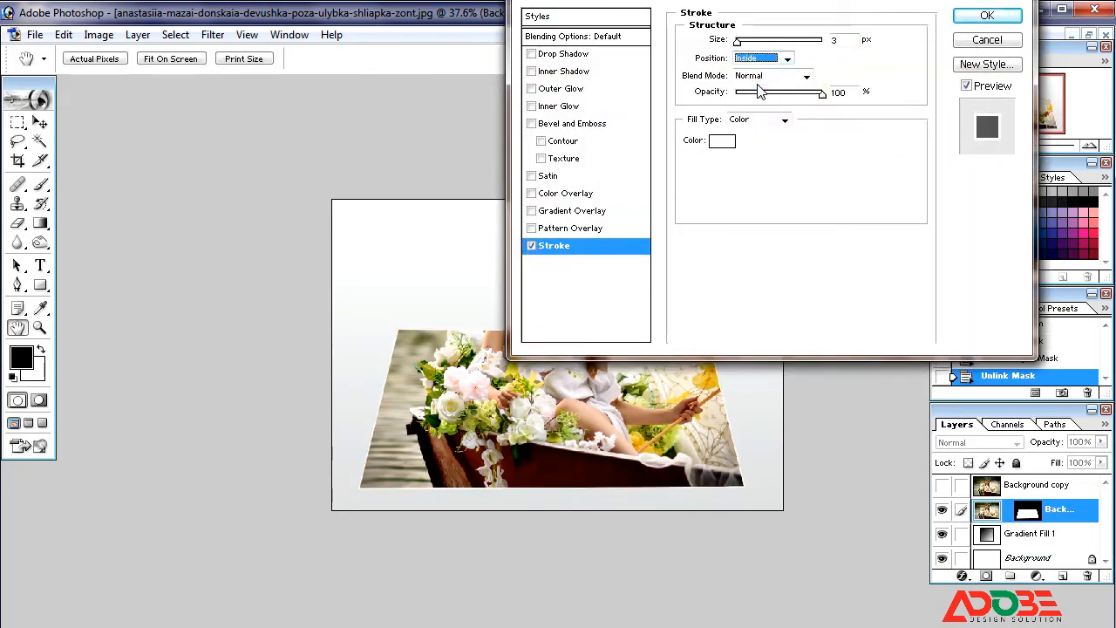
{"action": "left_click_drag", "start_coordinate": [742, 41], "coordinate": [748, 48]}
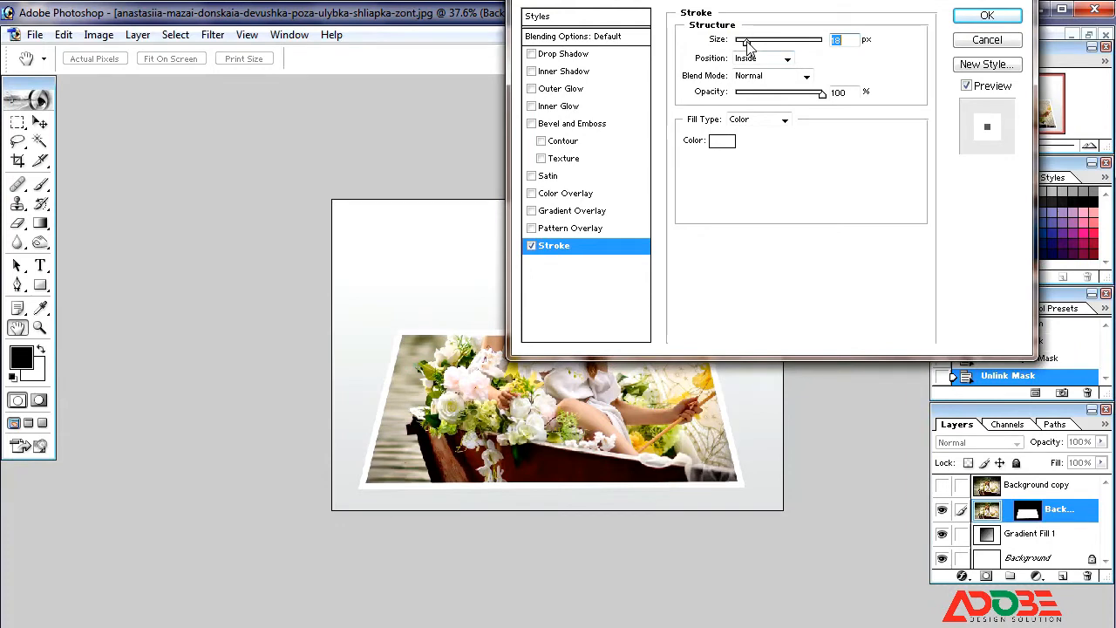
{"action": "left_click", "coordinate": [987, 16]}
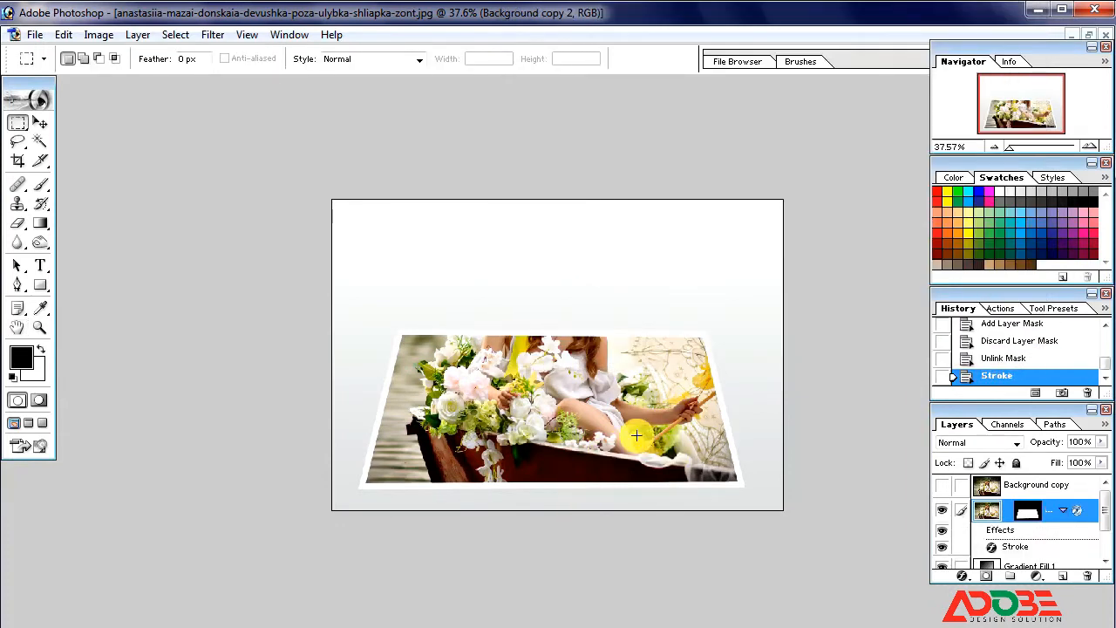
Show the Background copy layer and start a Pen path along the woman's flower-side arm and shoulder up to the yellow ribbon.
{"action": "left_click", "coordinate": [941, 484]}
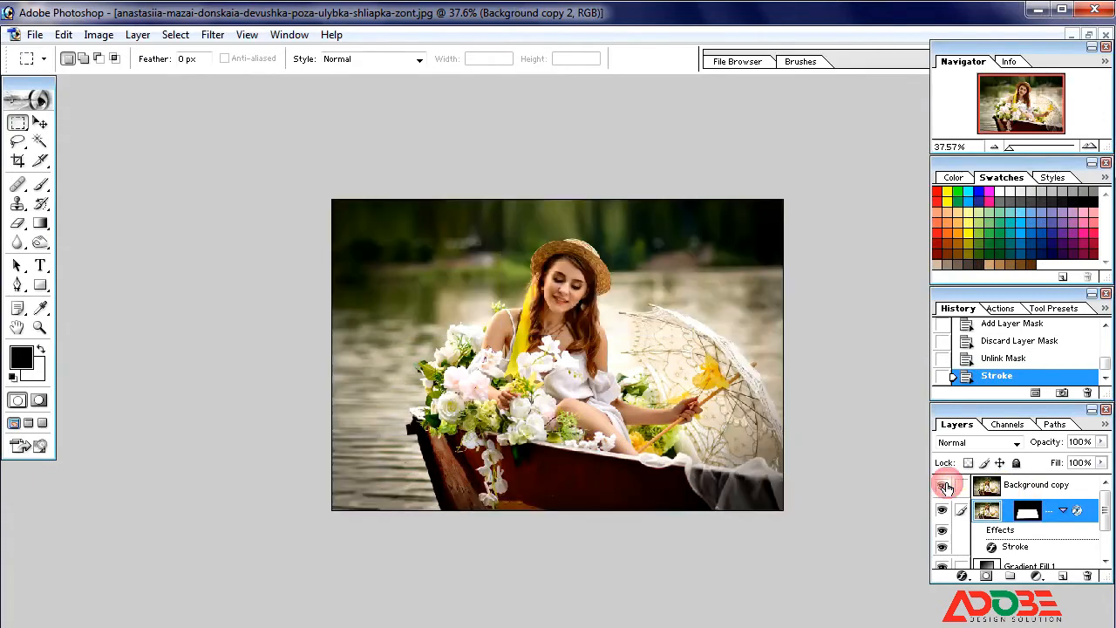
{"action": "left_click_drag", "start_coordinate": [364, 206], "coordinate": [889, 452]}
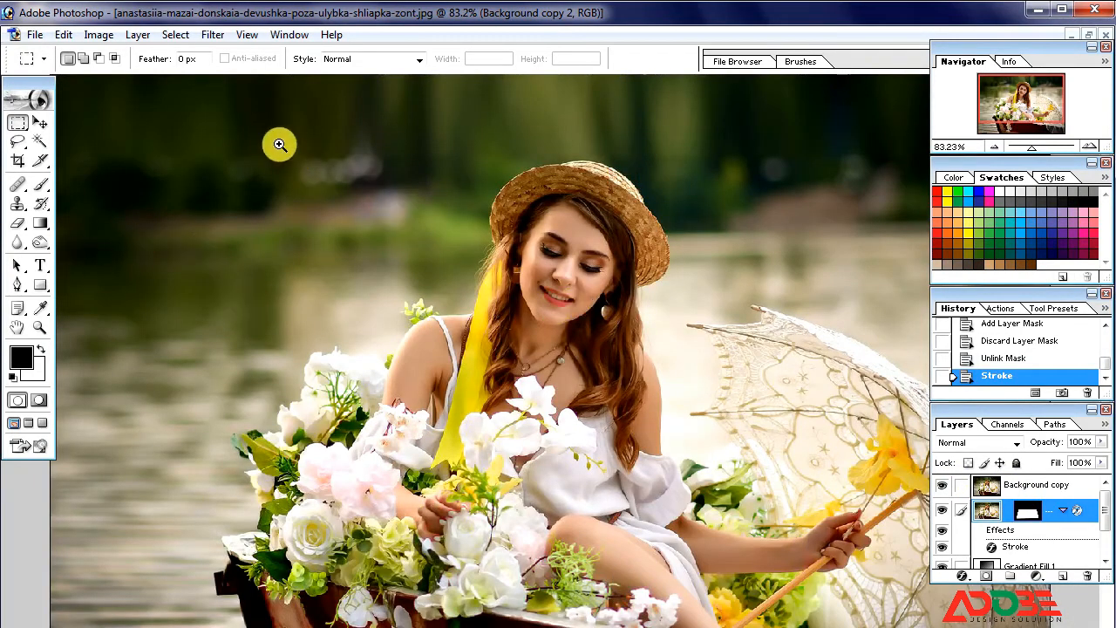
{"action": "left_click_drag", "start_coordinate": [278, 137], "coordinate": [876, 503]}
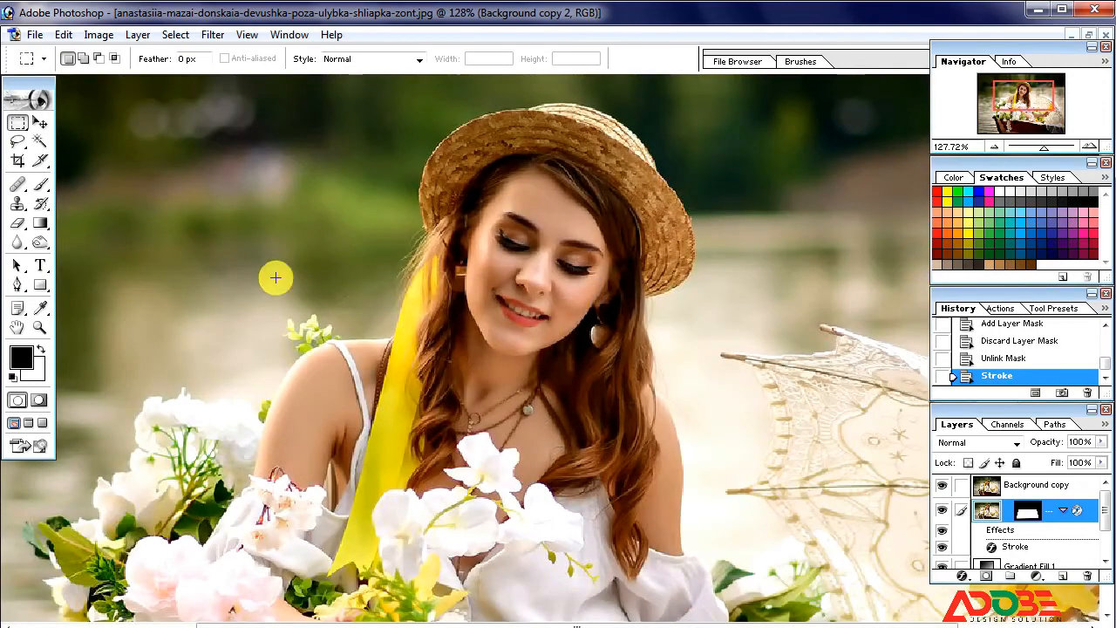
{"action": "left_click", "coordinate": [16, 283]}
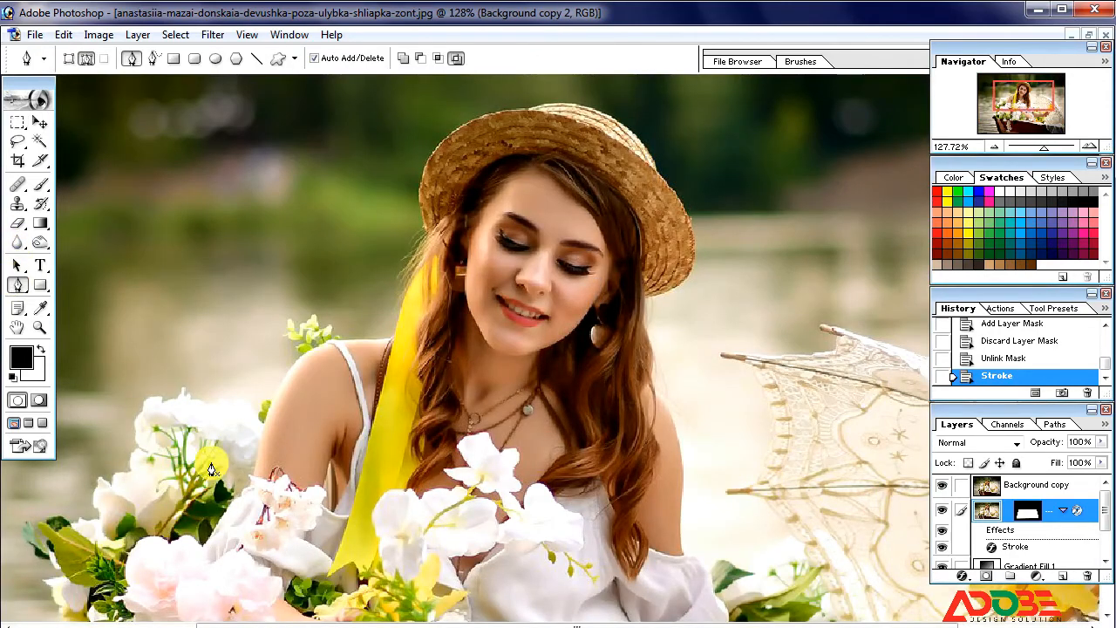
{"action": "left_click", "coordinate": [257, 465]}
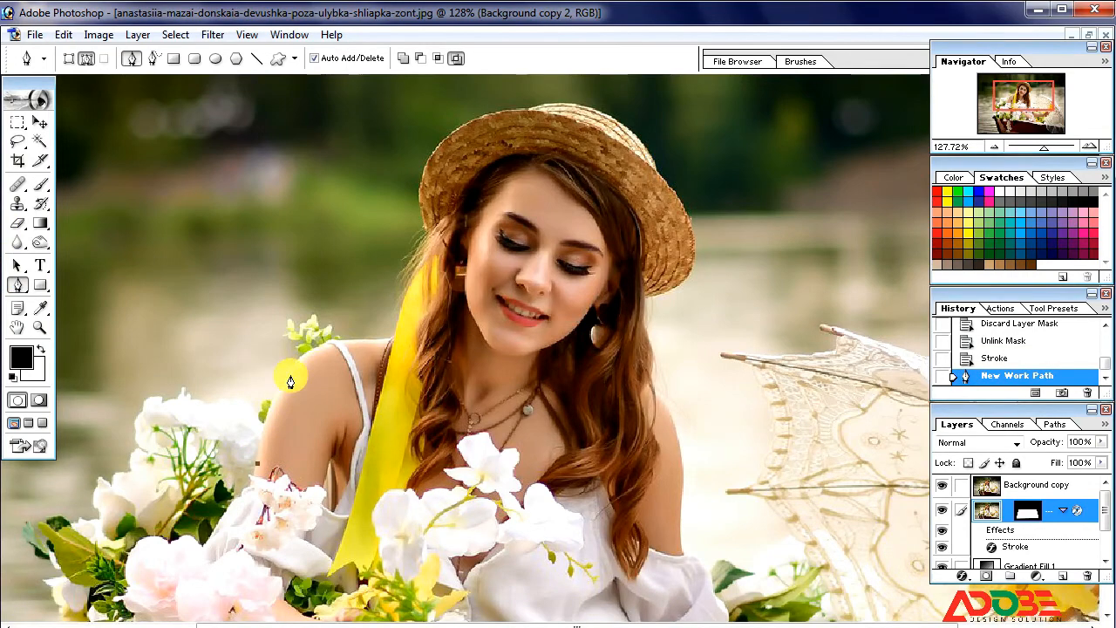
{"action": "left_click_drag", "start_coordinate": [322, 346], "coordinate": [383, 317]}
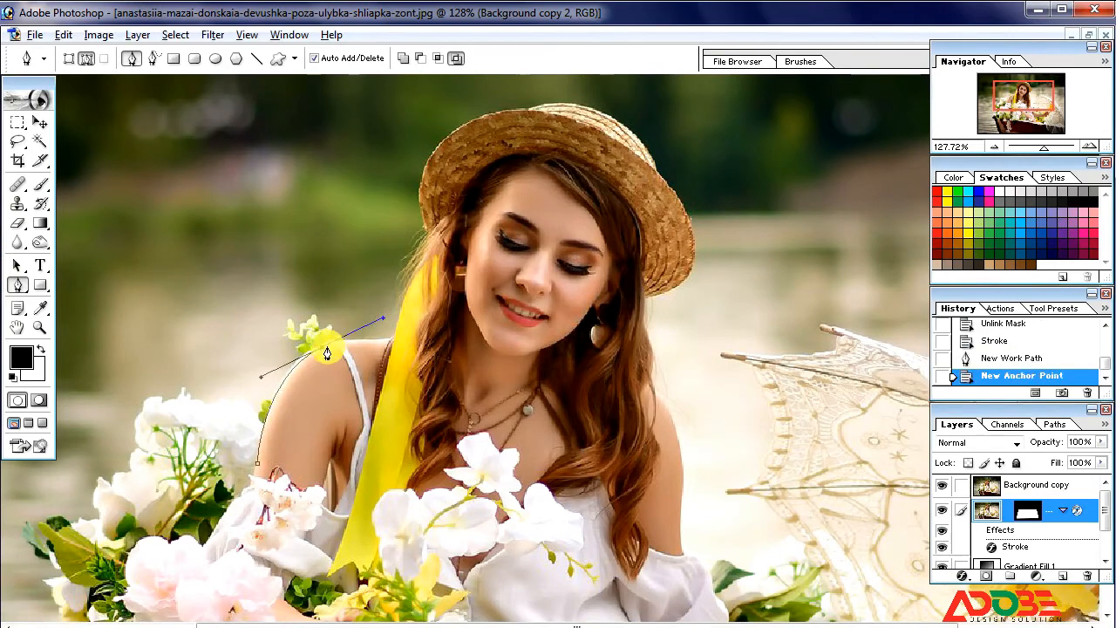
{"action": "left_click", "coordinate": [323, 347], "text": "alt"}
{"action": "left_click_drag", "start_coordinate": [232, 266], "coordinate": [536, 458]}
{"action": "left_click", "coordinate": [403, 292]}
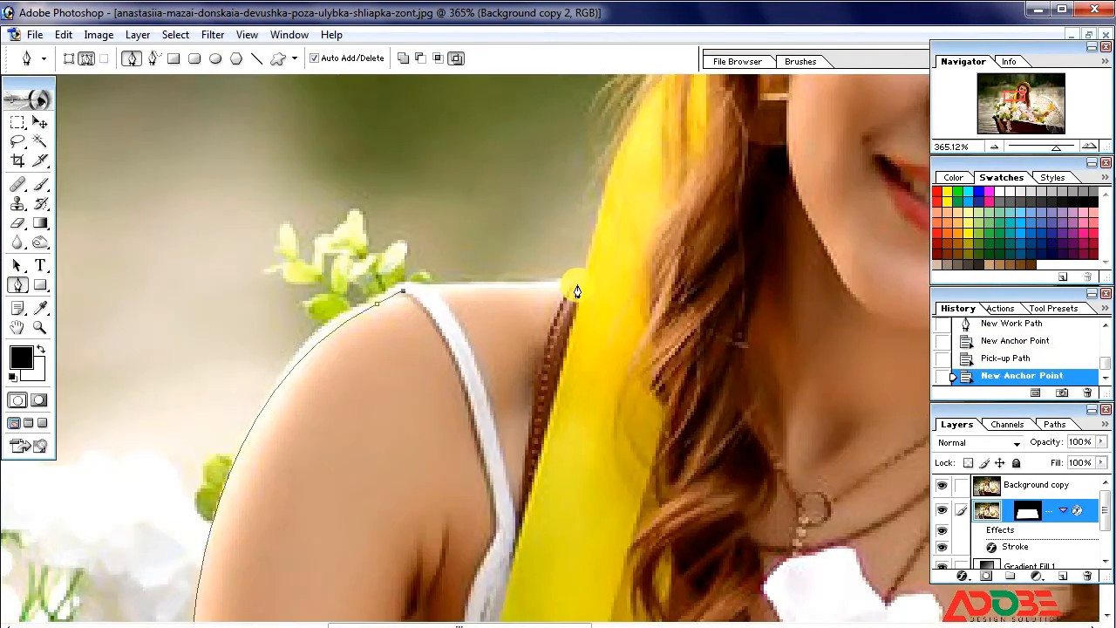
{"action": "left_click", "coordinate": [451, 290]}
{"action": "left_click", "coordinate": [573, 282]}
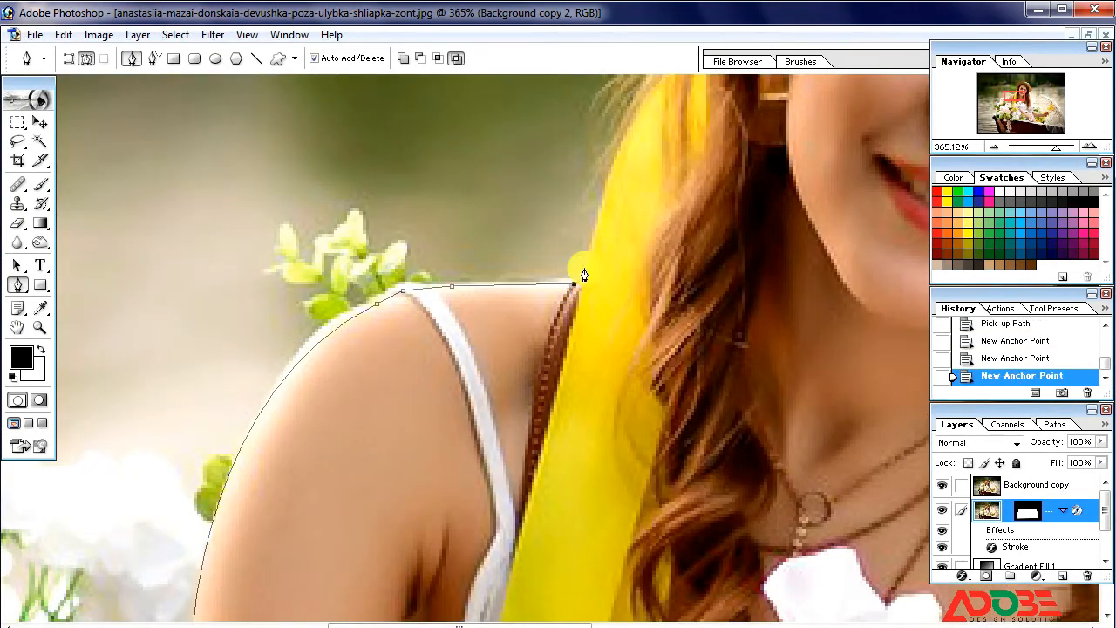
Continue the path up the outer edge of the yellow ribbon and hair to the hat brim.
{"action": "left_click_drag", "start_coordinate": [640, 188], "coordinate": [611, 370]}
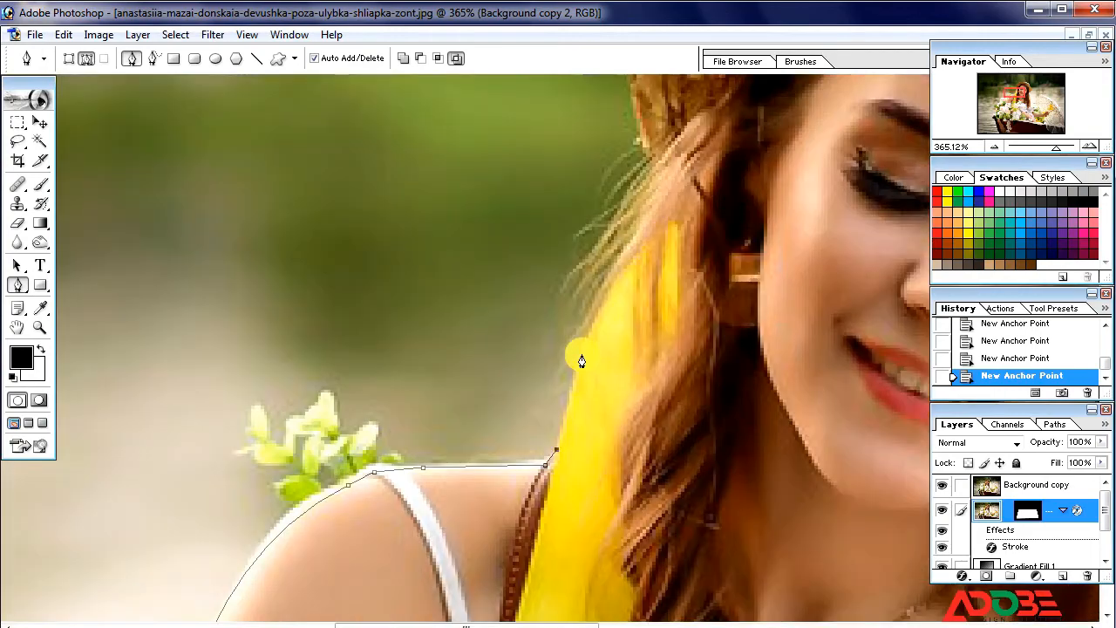
{"action": "left_click", "coordinate": [597, 305], "text": "alt"}
{"action": "left_click_drag", "start_coordinate": [650, 158], "coordinate": [686, 113]}
{"action": "left_click", "coordinate": [651, 158], "text": "alt"}
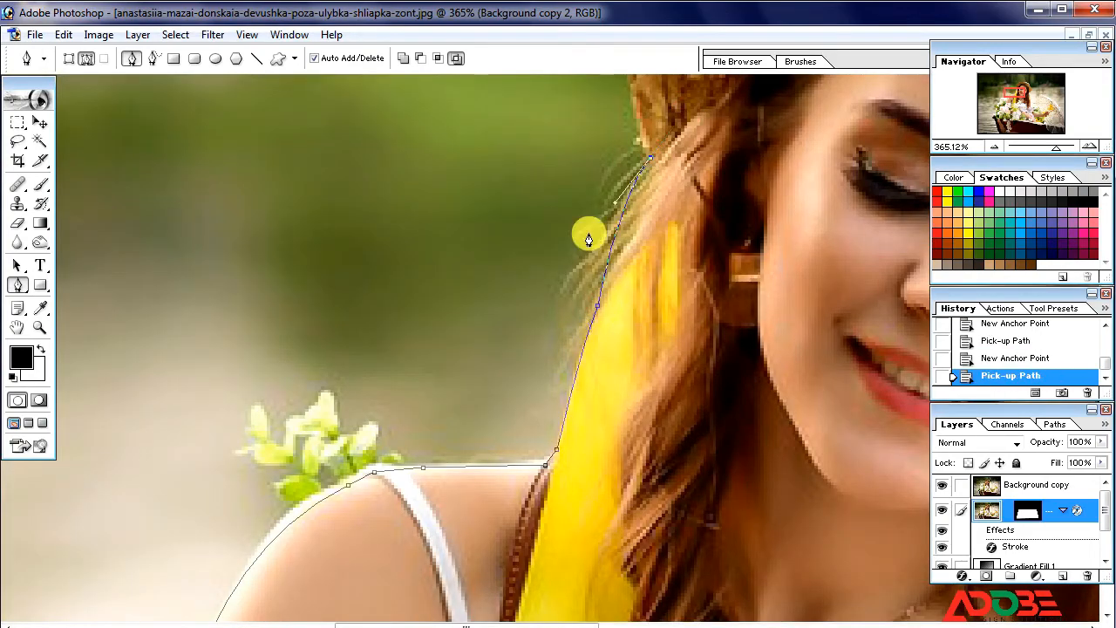
Trace the path around the near brim of the straw hat and over its crown.
{"action": "key", "text": "ctrl+minus"}
{"action": "key", "text": "ctrl+minus"}
{"action": "left_click_drag", "start_coordinate": [718, 163], "coordinate": [629, 341]}
{"action": "left_click_drag", "start_coordinate": [523, 307], "coordinate": [549, 265]}
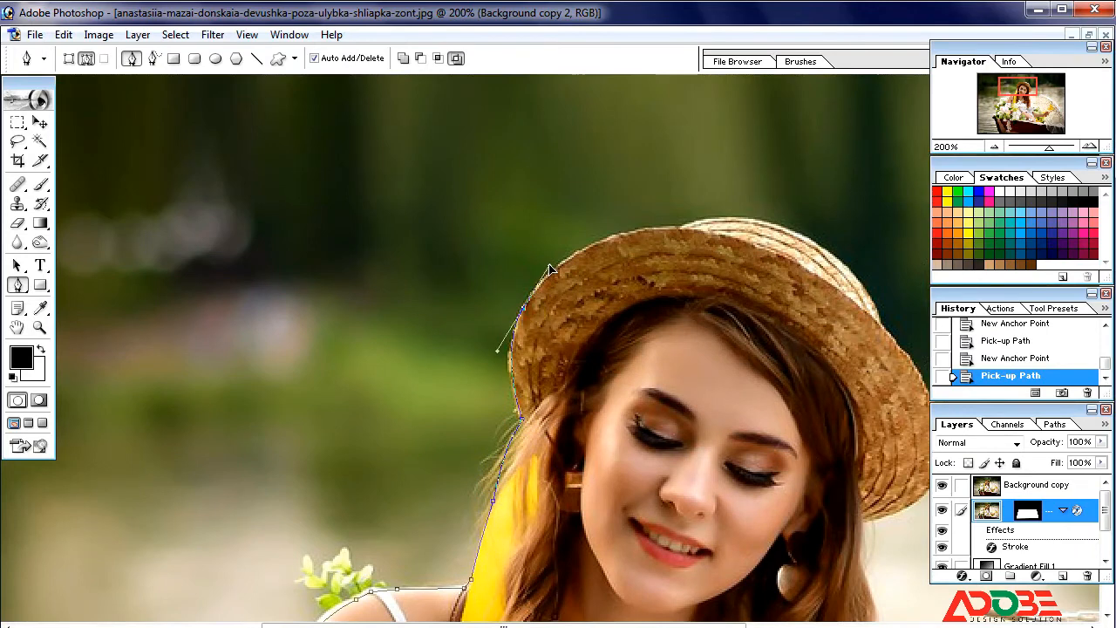
{"action": "left_click", "coordinate": [523, 307], "text": "alt"}
{"action": "left_click_drag", "start_coordinate": [672, 229], "coordinate": [939, 320]}
{"action": "left_click", "coordinate": [675, 230], "text": "alt"}
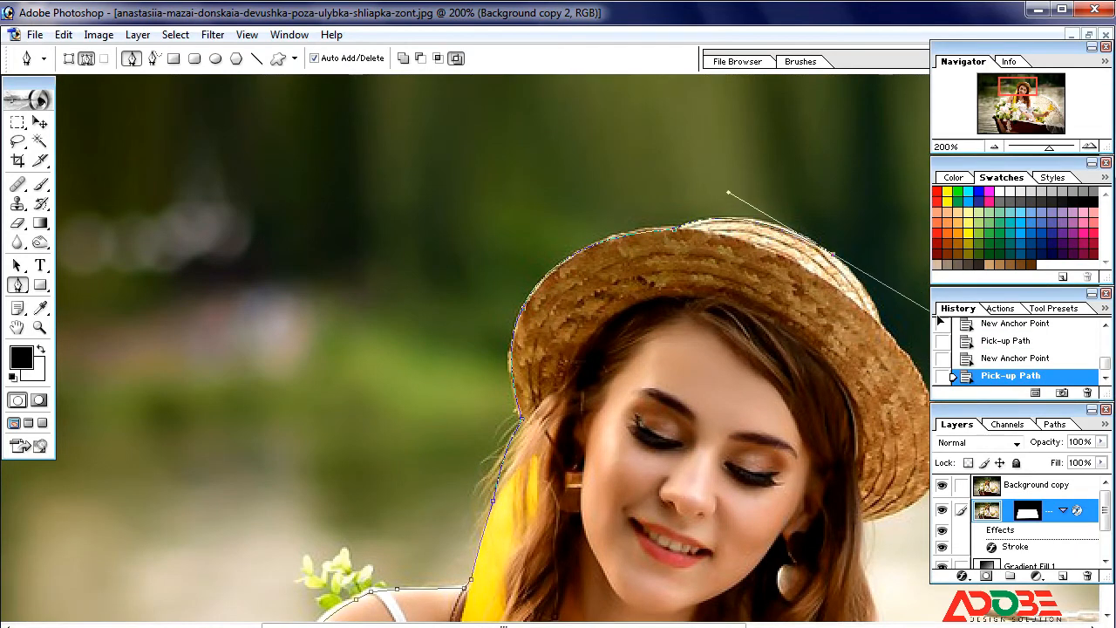
{"action": "left_click", "coordinate": [833, 255], "text": "alt"}
Extend the path around the umbrella-side hat brim and down the outer edge of the hair.
{"action": "left_click_drag", "start_coordinate": [897, 364], "coordinate": [794, 312]}
{"action": "left_click", "coordinate": [782, 274], "text": "alt"}
{"action": "left_click_drag", "start_coordinate": [798, 455], "coordinate": [762, 464]}
{"action": "left_click", "coordinate": [799, 456], "text": "alt"}
{"action": "left_click", "coordinate": [761, 471]}
{"action": "left_click", "coordinate": [760, 365]}
{"action": "left_click", "coordinate": [763, 458], "text": "alt"}
Trace the path from the hair over the umbrella-side shoulder and down the upper arm to the white sleeve.
{"action": "left_click_drag", "start_coordinate": [782, 516], "coordinate": [770, 355]}
{"action": "left_click_drag", "start_coordinate": [809, 442], "coordinate": [809, 442]}
{"action": "left_click", "coordinate": [803, 388], "text": "alt"}
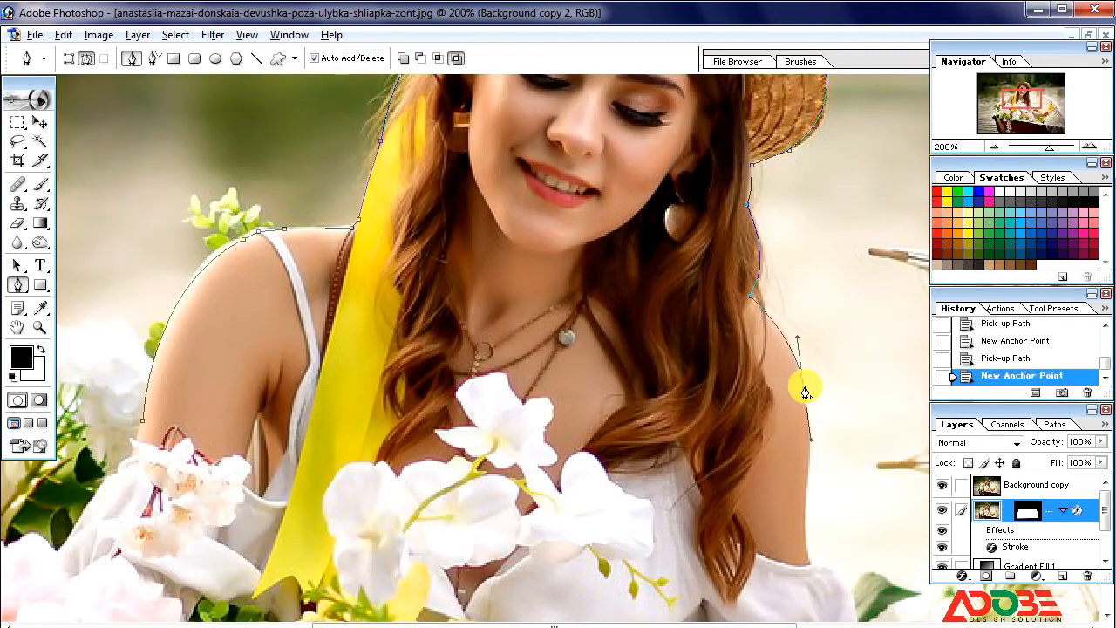
{"action": "left_click_drag", "start_coordinate": [804, 488], "coordinate": [804, 501]}
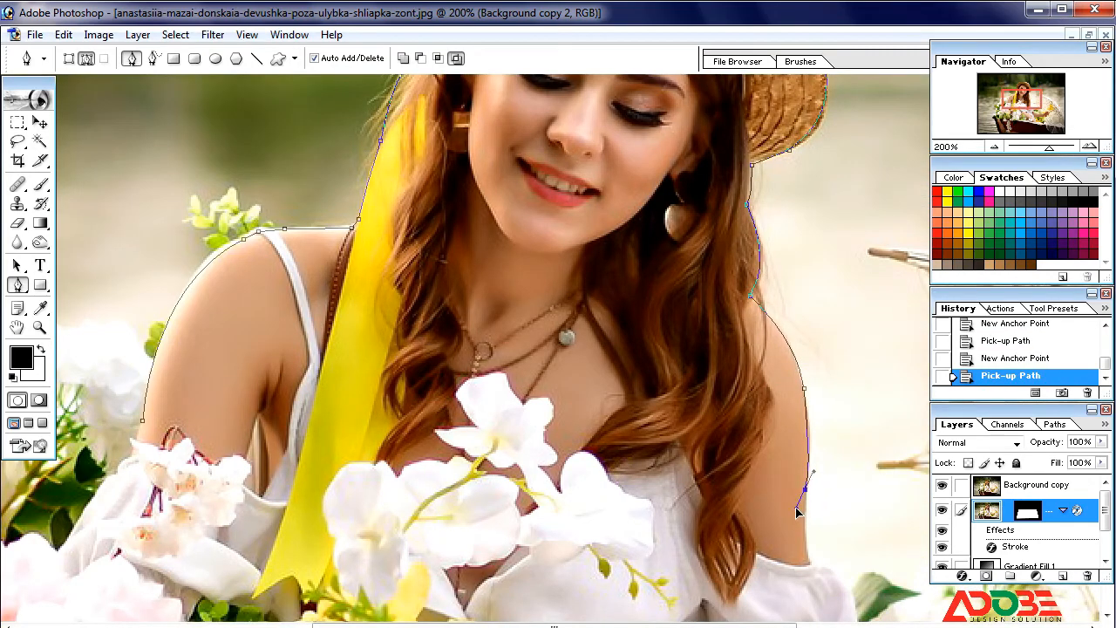
{"action": "left_click", "coordinate": [796, 510]}
{"action": "left_click", "coordinate": [804, 490]}
{"action": "left_click", "coordinate": [806, 539]}
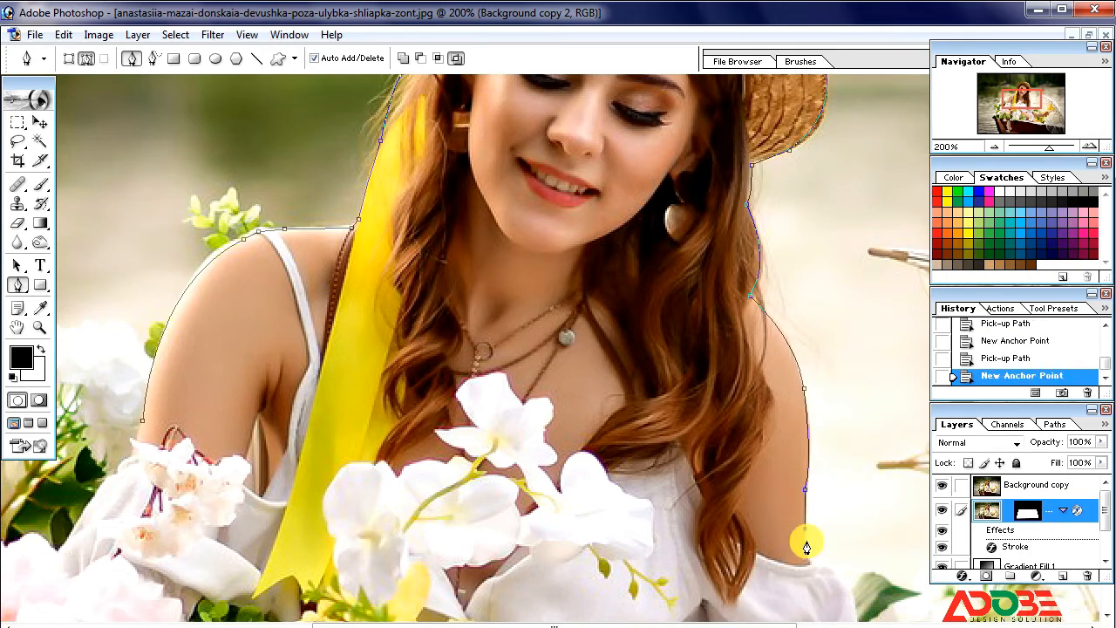
{"action": "left_click", "coordinate": [807, 565]}
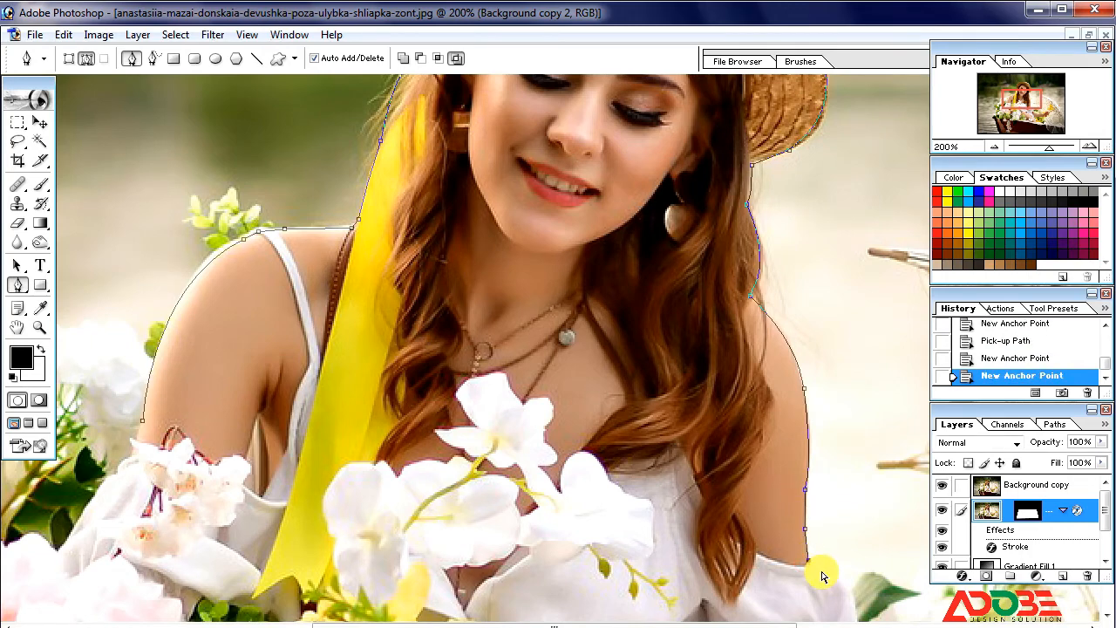
Close the path across the chest and flowers back to its starting point and convert it into a selection.
{"action": "key", "text": "ctrl+minus"}
{"action": "key", "text": "ctrl+minus"}
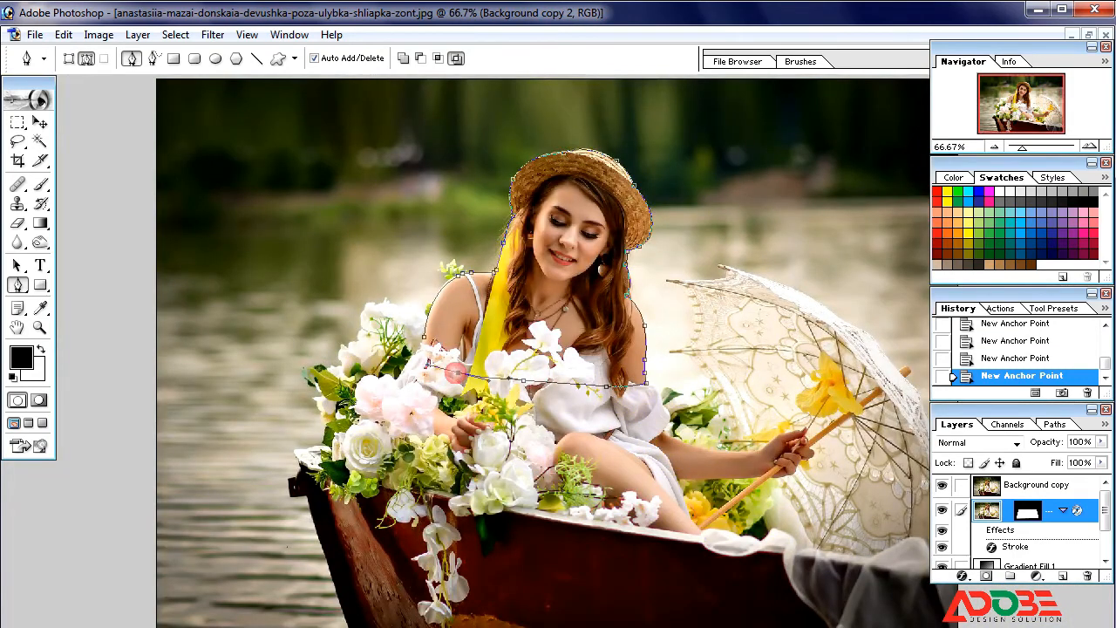
{"action": "left_click", "coordinate": [423, 338]}
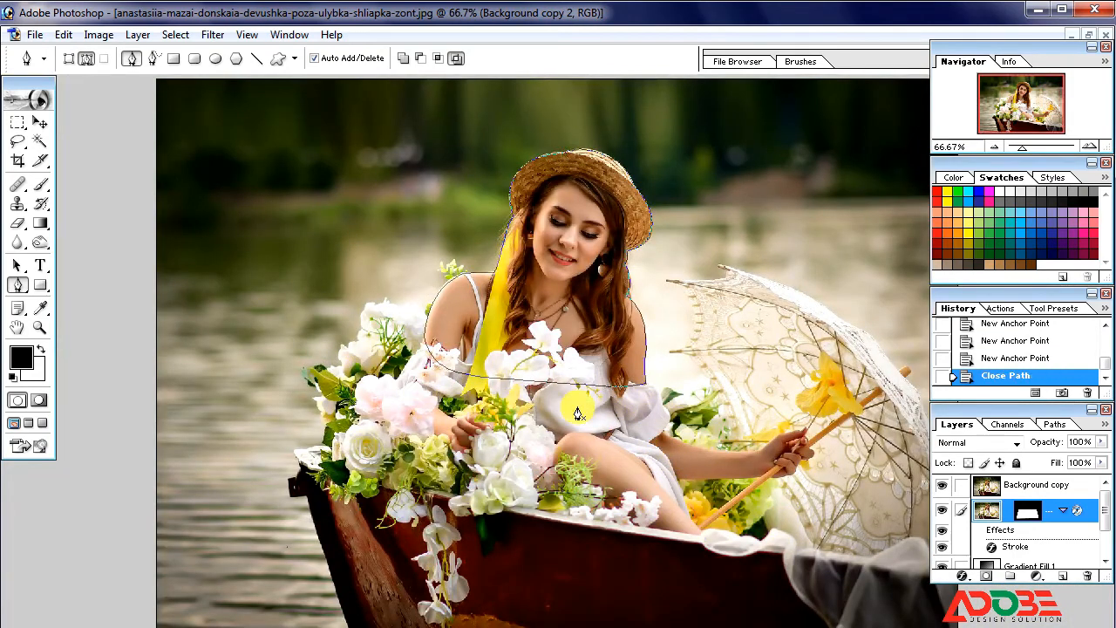
{"action": "right_click", "coordinate": [571, 307]}
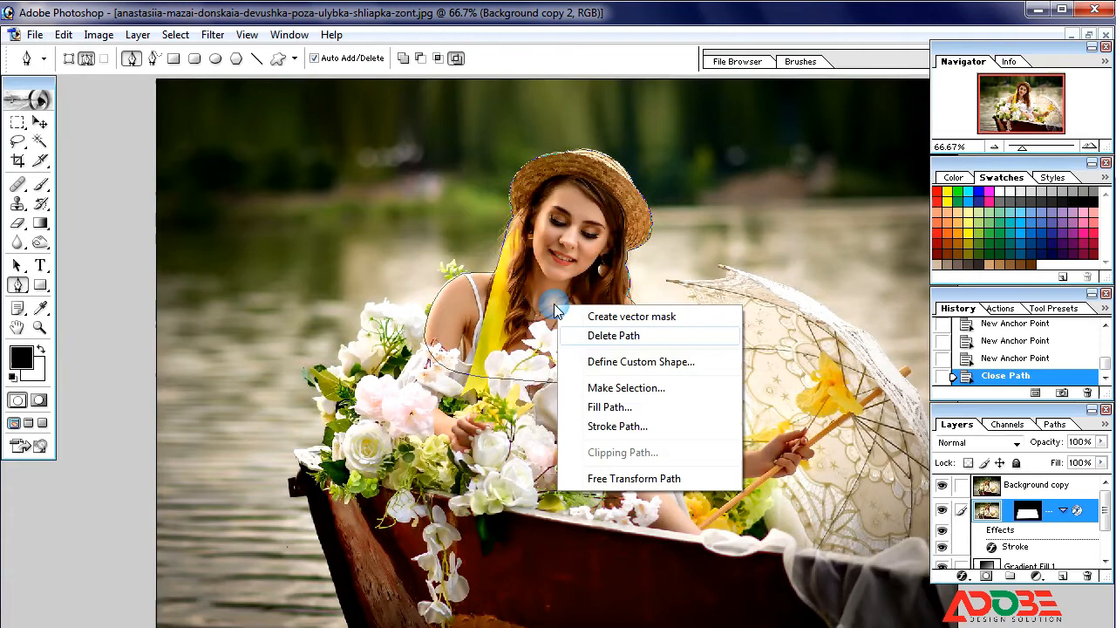
{"action": "left_click", "coordinate": [610, 388]}
{"action": "left_click", "coordinate": [652, 280]}
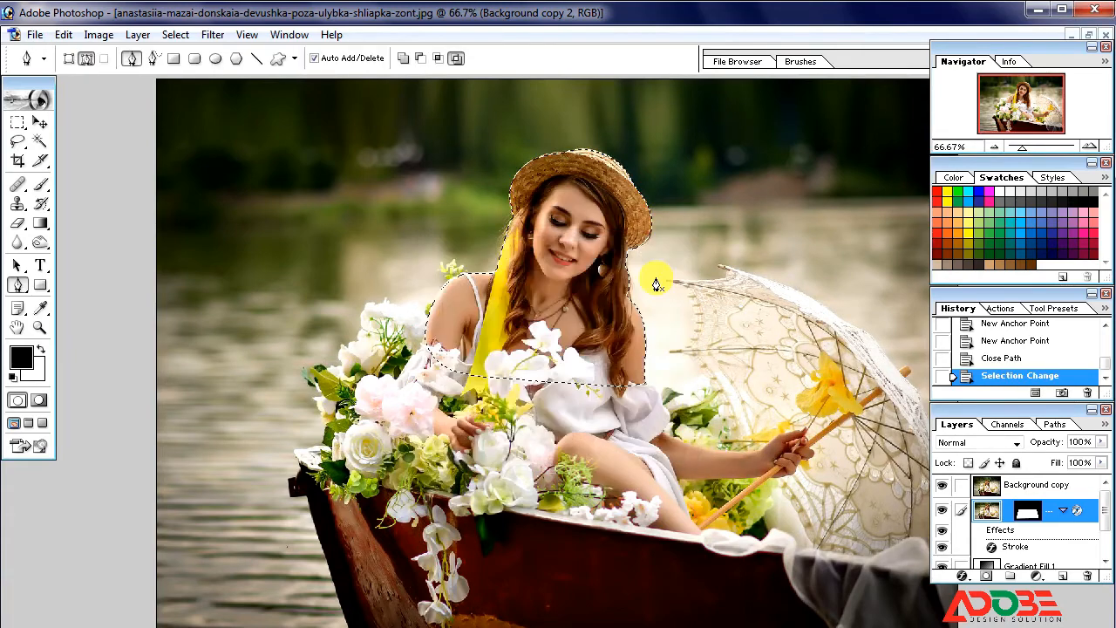
Mask the Background copy layer with the selection so only the woman's upper body extends beyond the frame.
{"action": "left_click", "coordinate": [986, 575]}
{"action": "key", "text": "ctrl+z"}
{"action": "left_click", "coordinate": [1005, 486]}
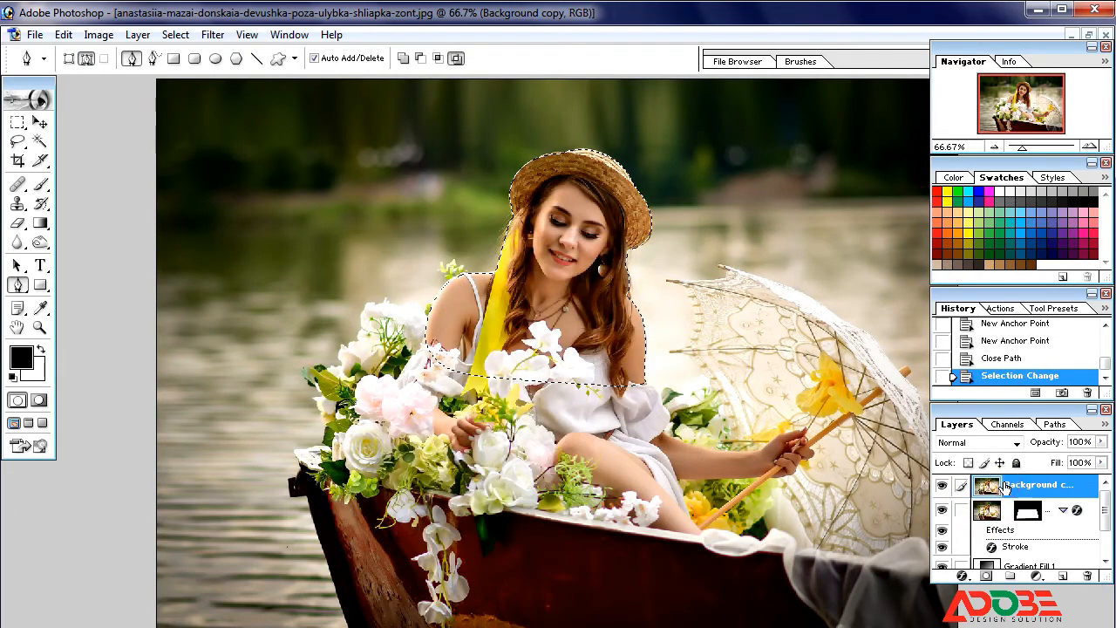
{"action": "left_click", "coordinate": [986, 575]}
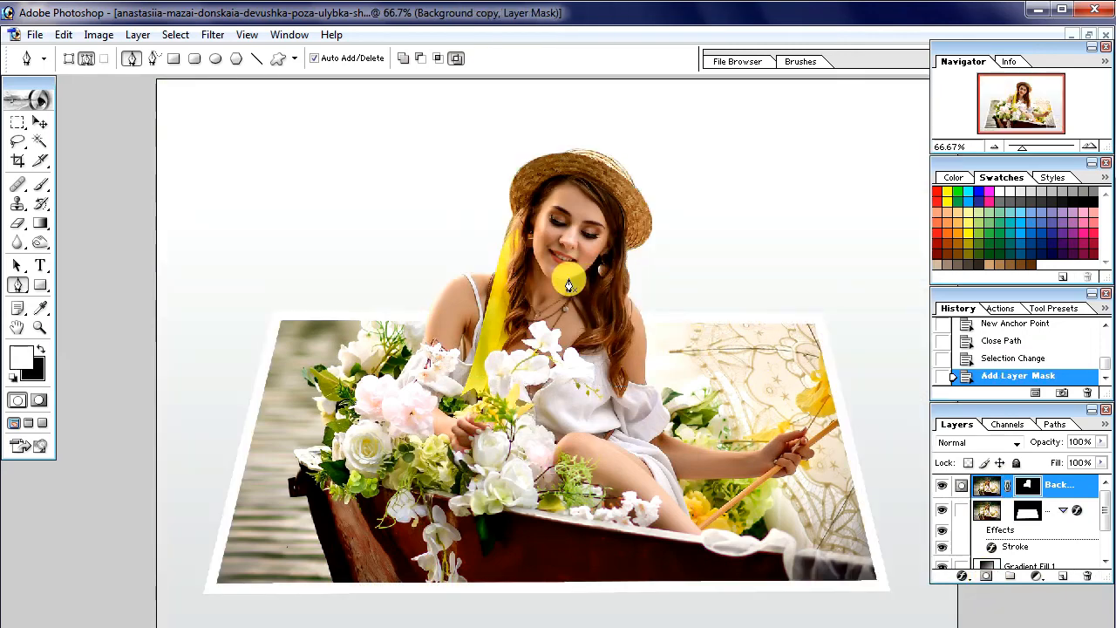
{"action": "key", "text": "ctrl+0"}
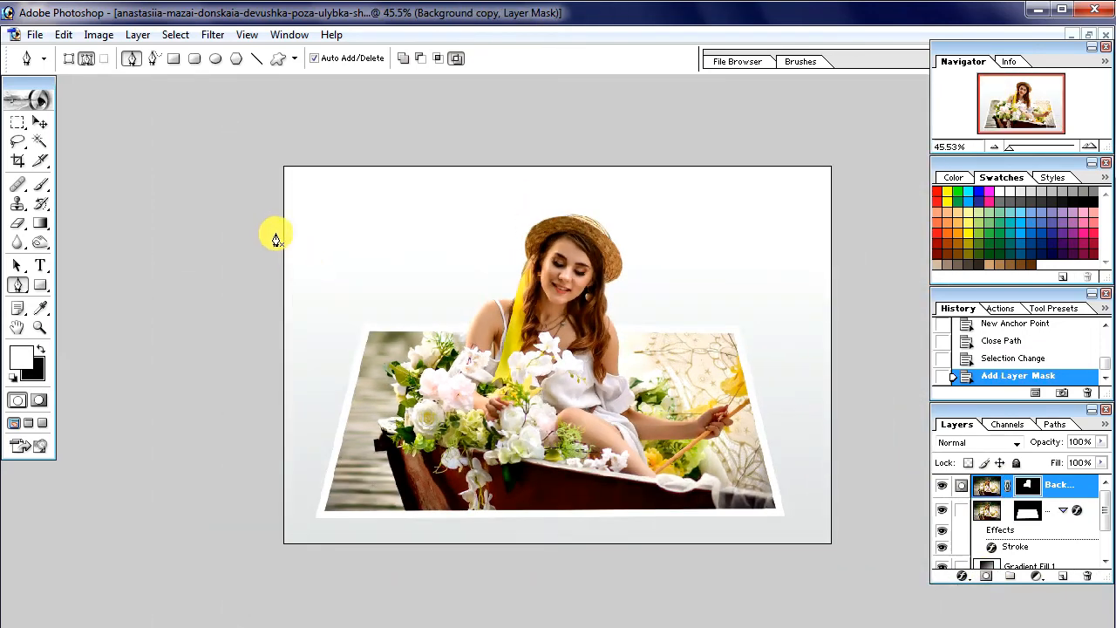
Add a drop shadow to the framed Background copy 2 layer with a distance of 7 px and a spread of 6%.
{"action": "left_click", "coordinate": [40, 123]}
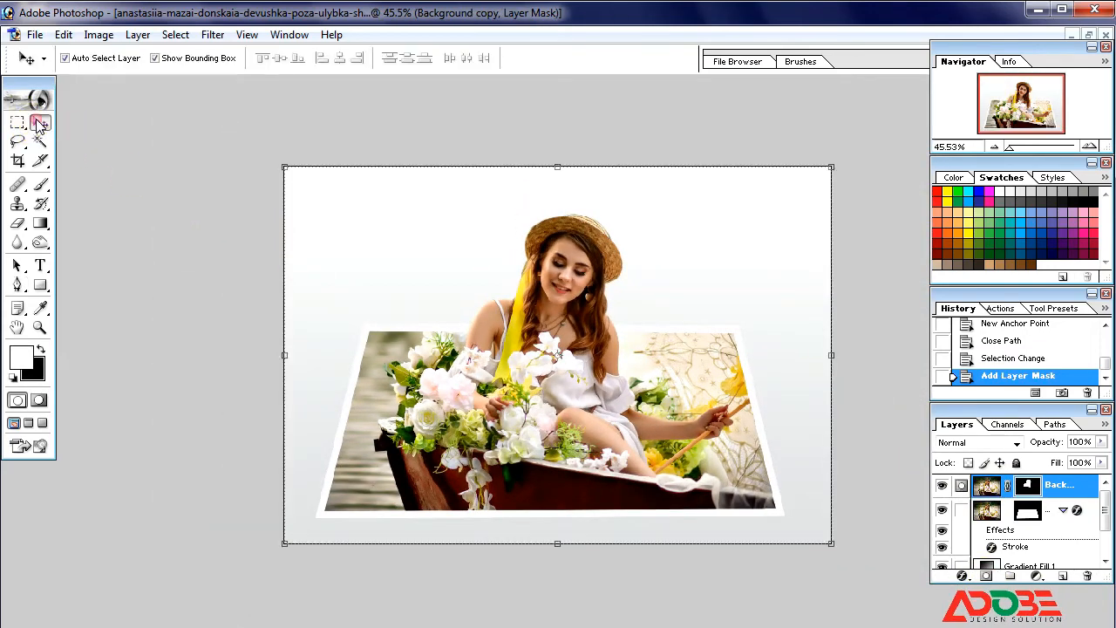
{"action": "scroll", "coordinate": [630, 410], "scroll_direction": "up", "scroll_amount": 1}
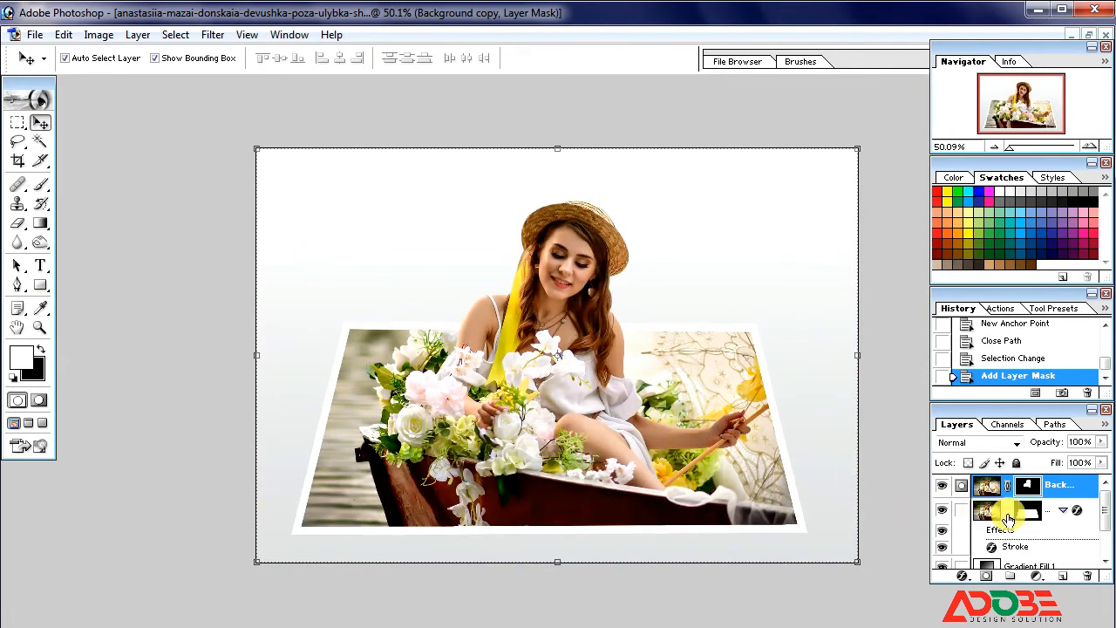
{"action": "left_click", "coordinate": [1007, 514]}
{"action": "left_click", "coordinate": [1009, 519]}
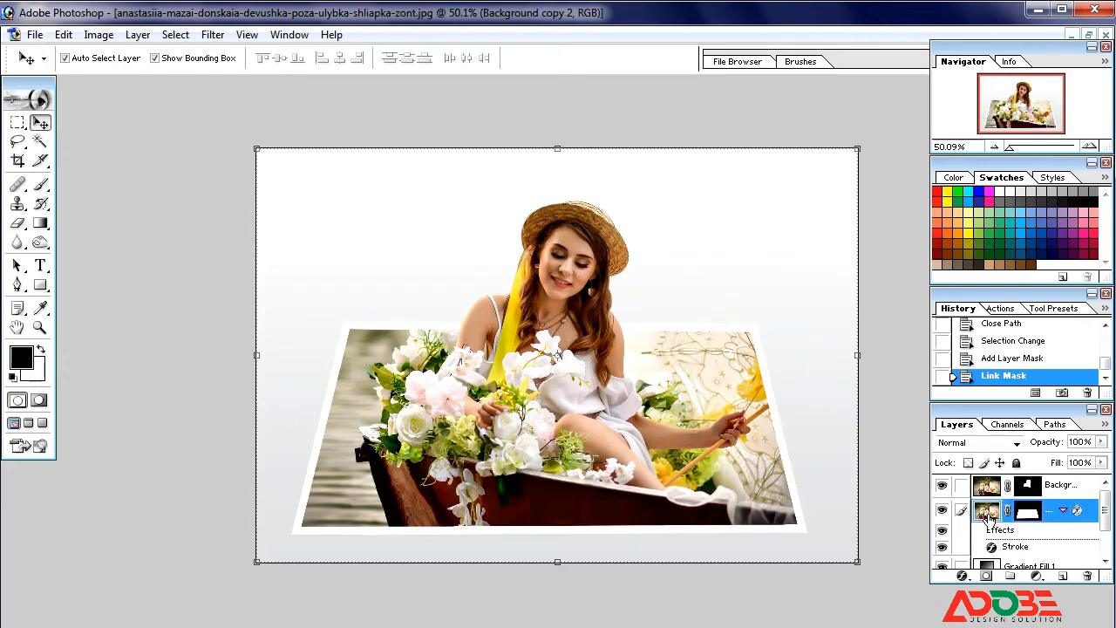
{"action": "left_click", "coordinate": [1009, 514]}
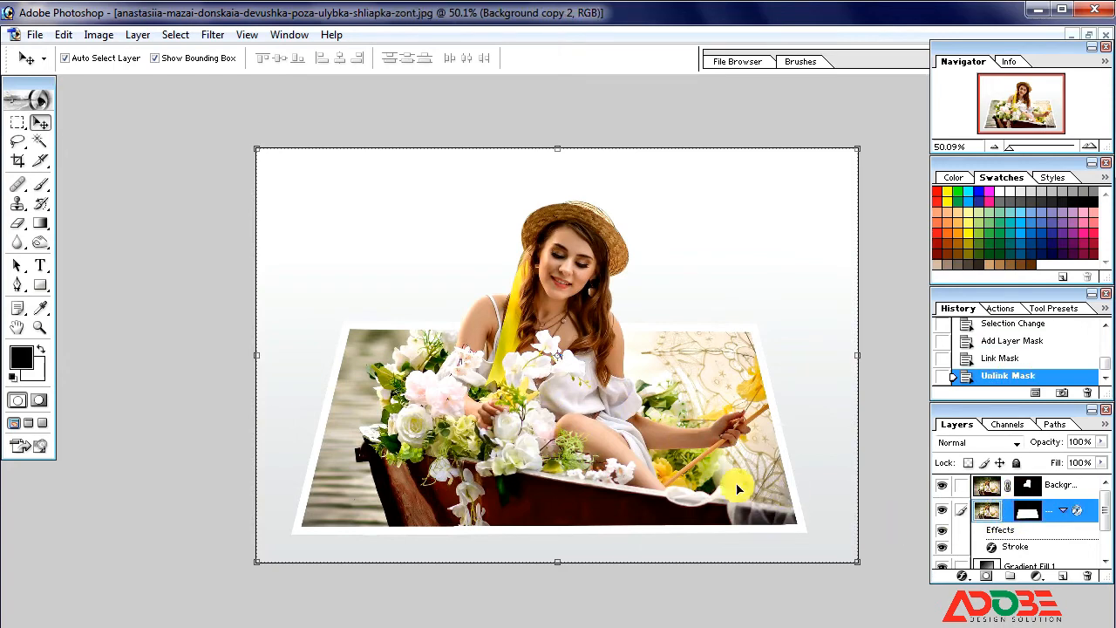
{"action": "left_click", "coordinate": [959, 577]}
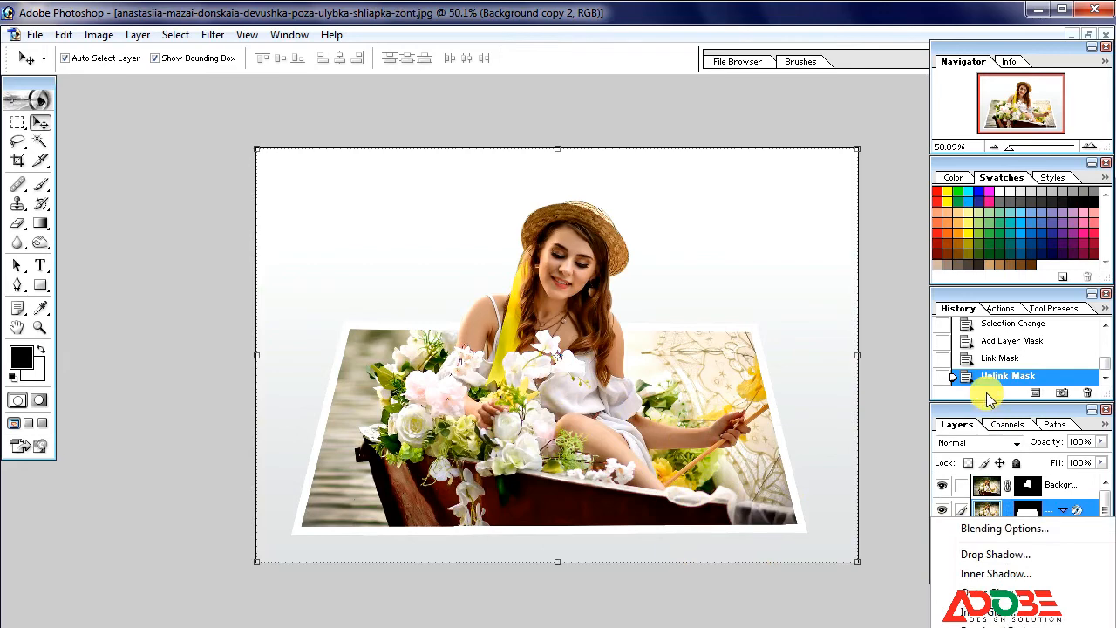
{"action": "left_click", "coordinate": [991, 554]}
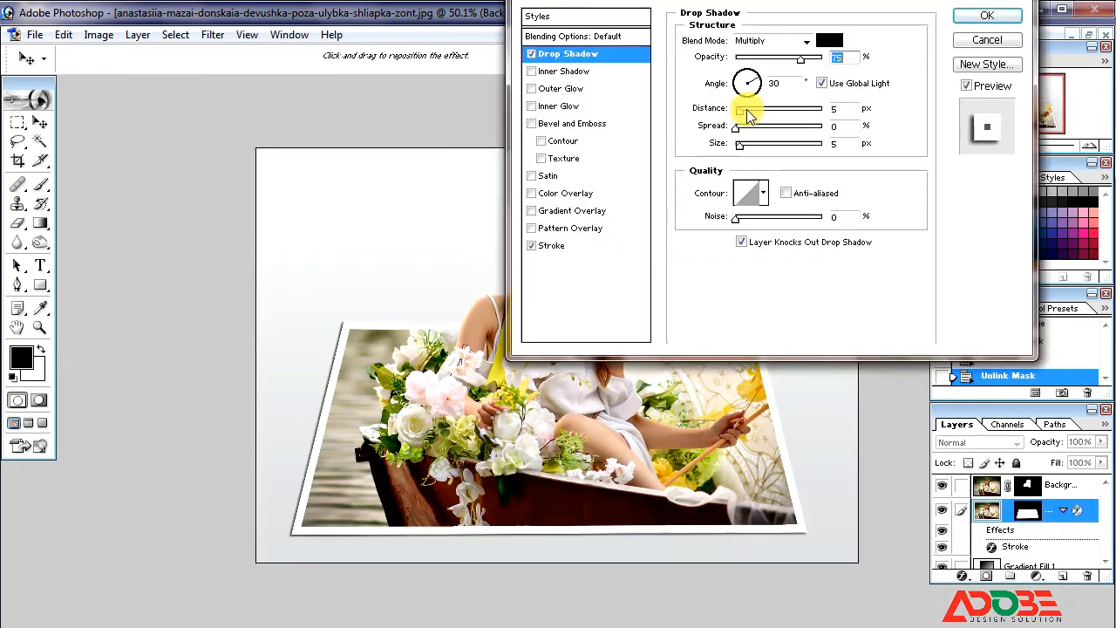
{"action": "left_click_drag", "start_coordinate": [738, 111], "coordinate": [742, 112]}
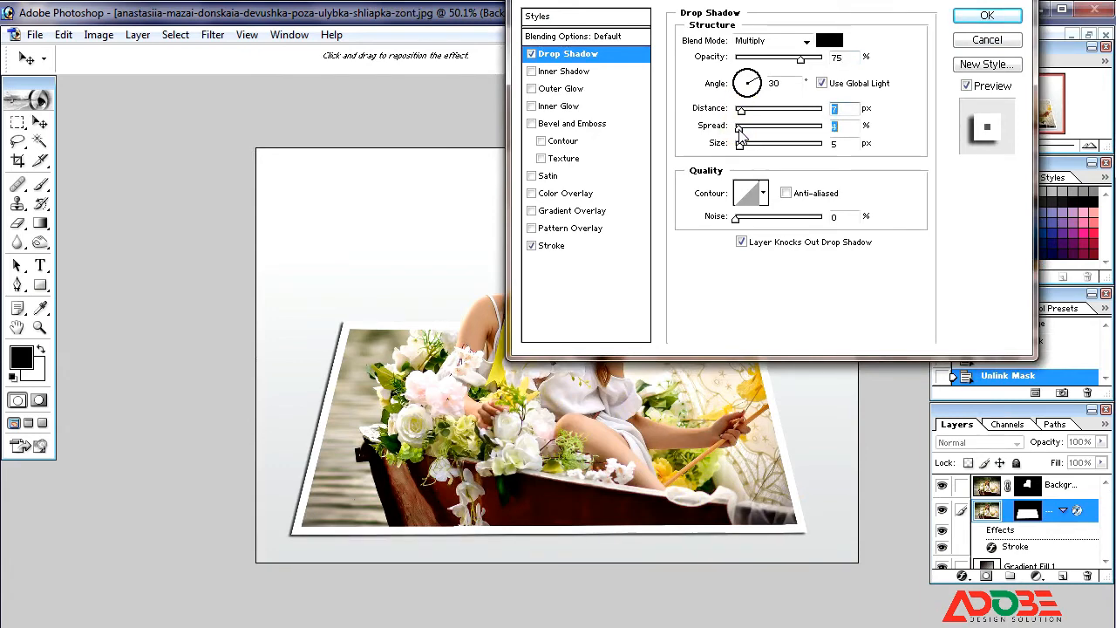
{"action": "left_click_drag", "start_coordinate": [741, 129], "coordinate": [741, 130]}
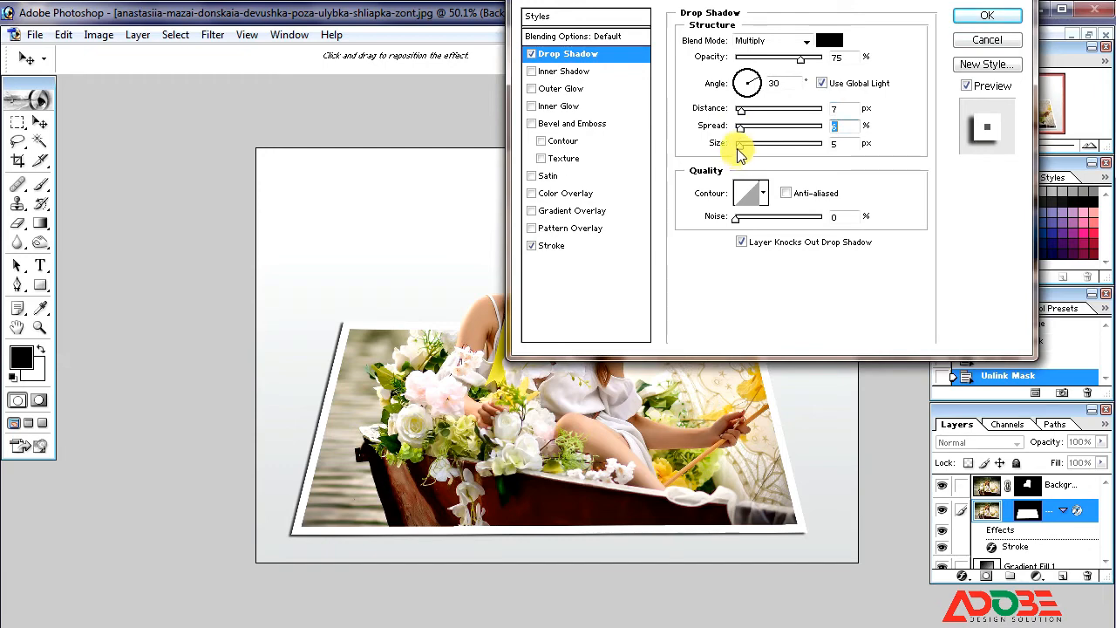
Set the drop shadow's angle to 60°, spread to 7% and size to 16 px, and apply the effect.
{"action": "left_click", "coordinate": [751, 81]}
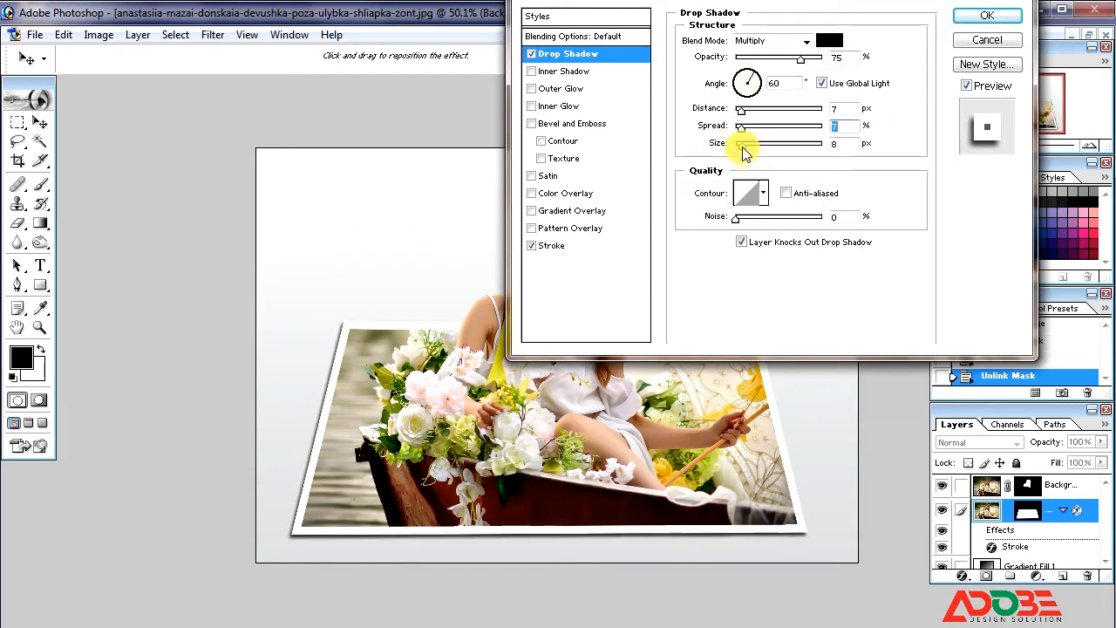
{"action": "left_click_drag", "start_coordinate": [742, 146], "coordinate": [745, 145]}
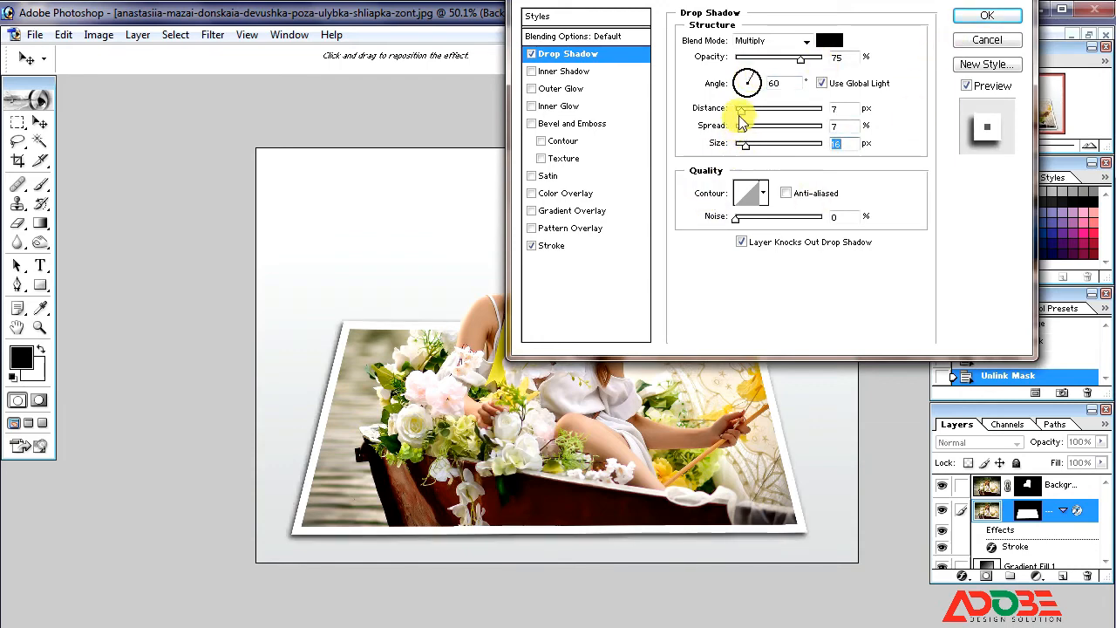
{"action": "left_click", "coordinate": [741, 109]}
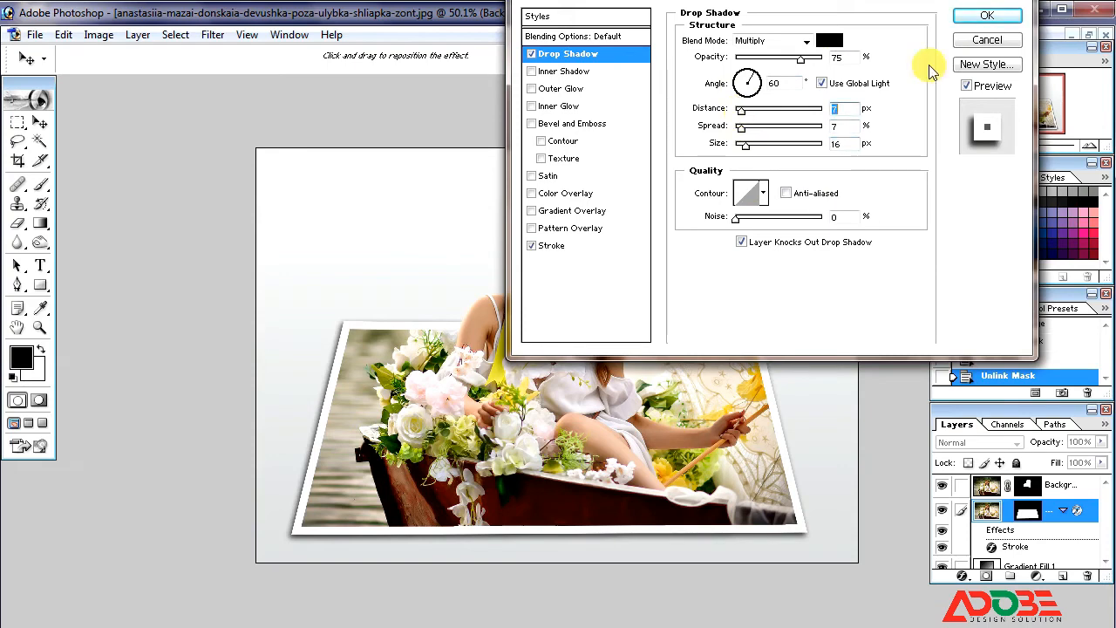
{"action": "left_click", "coordinate": [981, 17]}
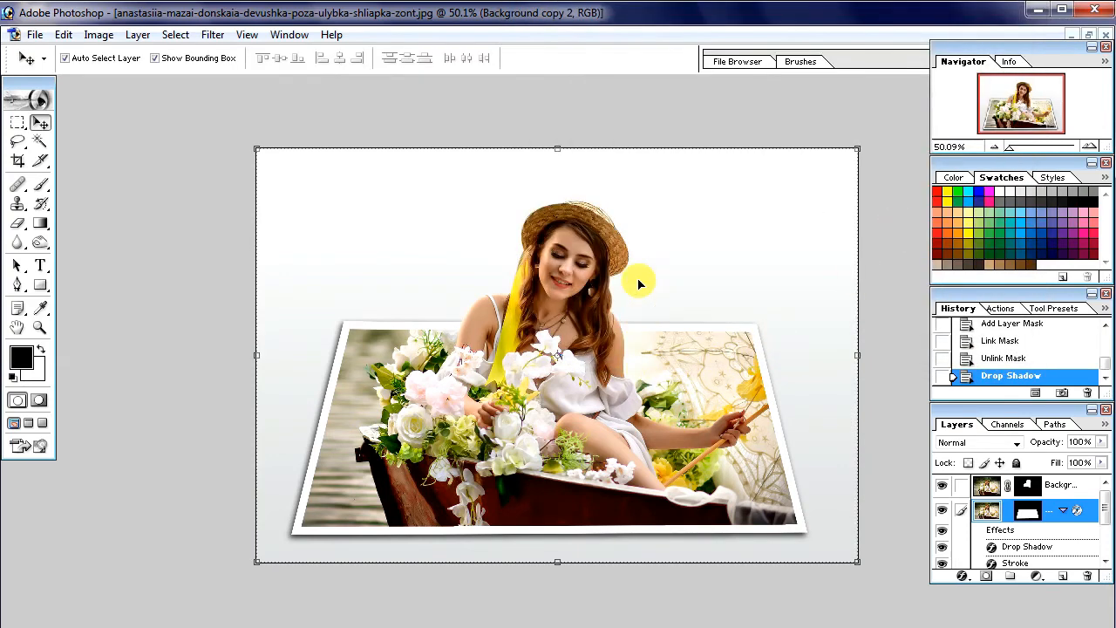
Hide the panels and examine the finished composition of the woman, white frame and shadow at different magnifications.
{"action": "scroll", "coordinate": [602, 311], "scroll_direction": "down", "scroll_amount": 5}
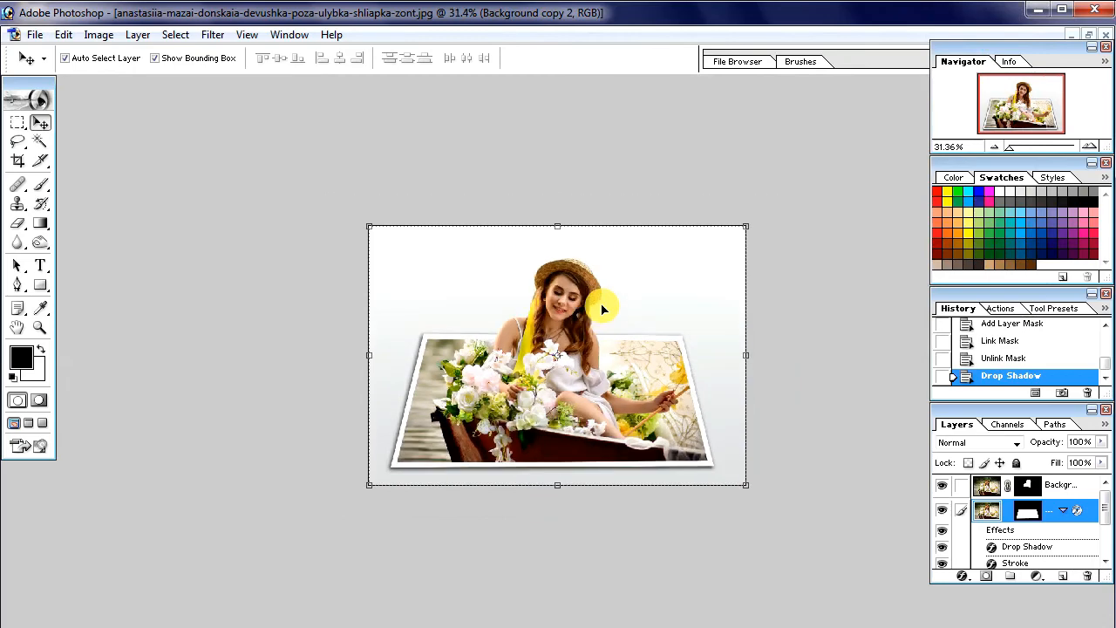
{"action": "scroll", "coordinate": [602, 308], "scroll_direction": "up", "scroll_amount": 1}
{"action": "key", "text": "Tab"}
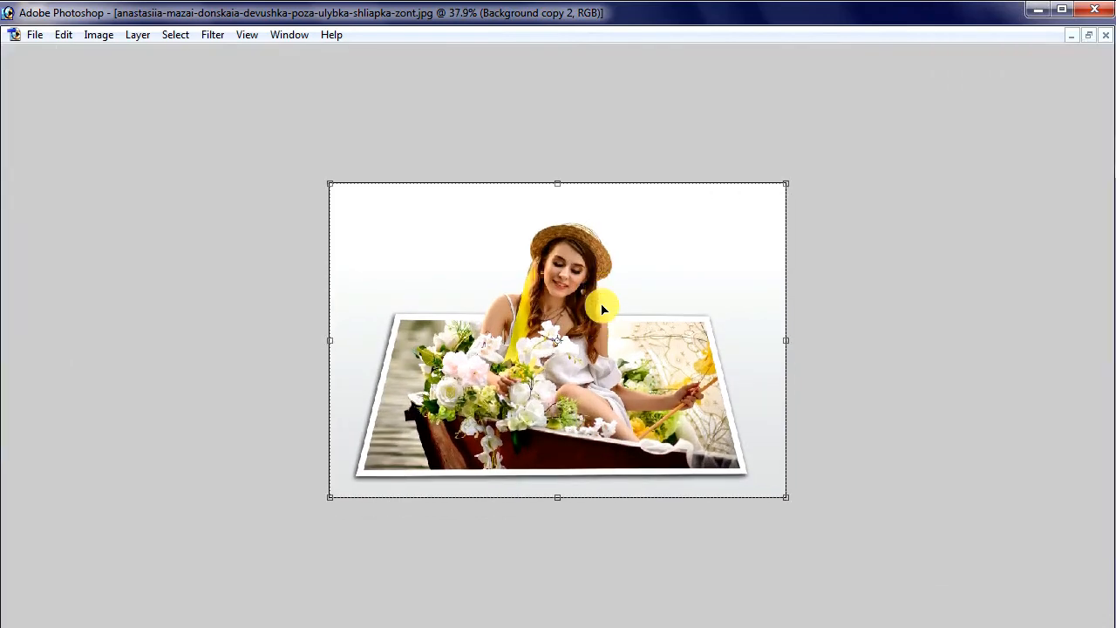
{"action": "scroll", "coordinate": [621, 398], "scroll_direction": "up", "scroll_amount": 2}
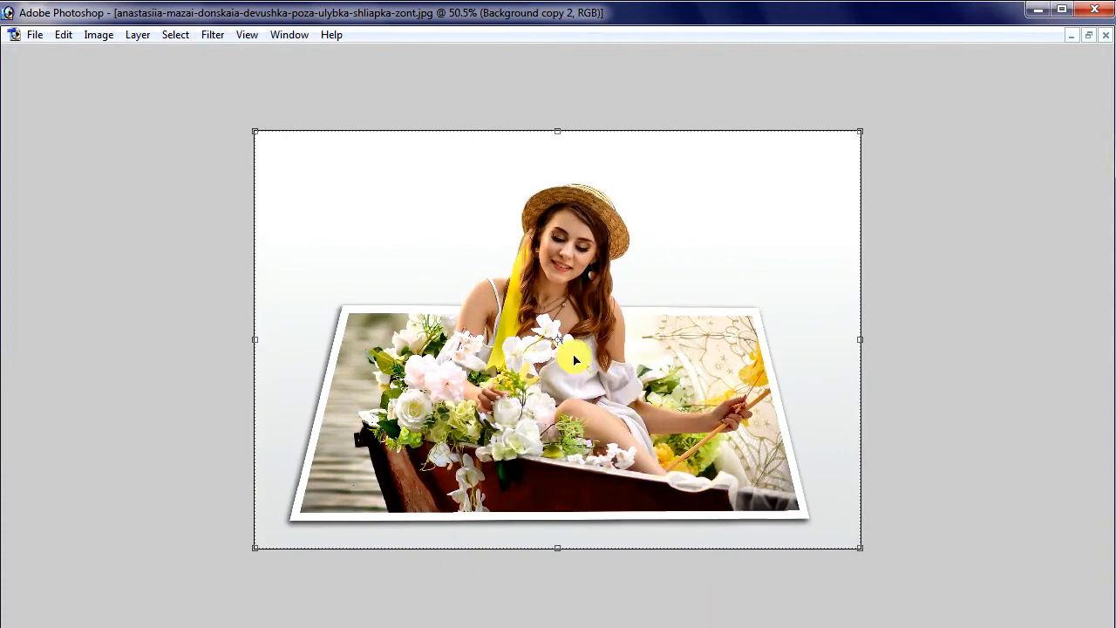
{"action": "left_click", "coordinate": [568, 242]}
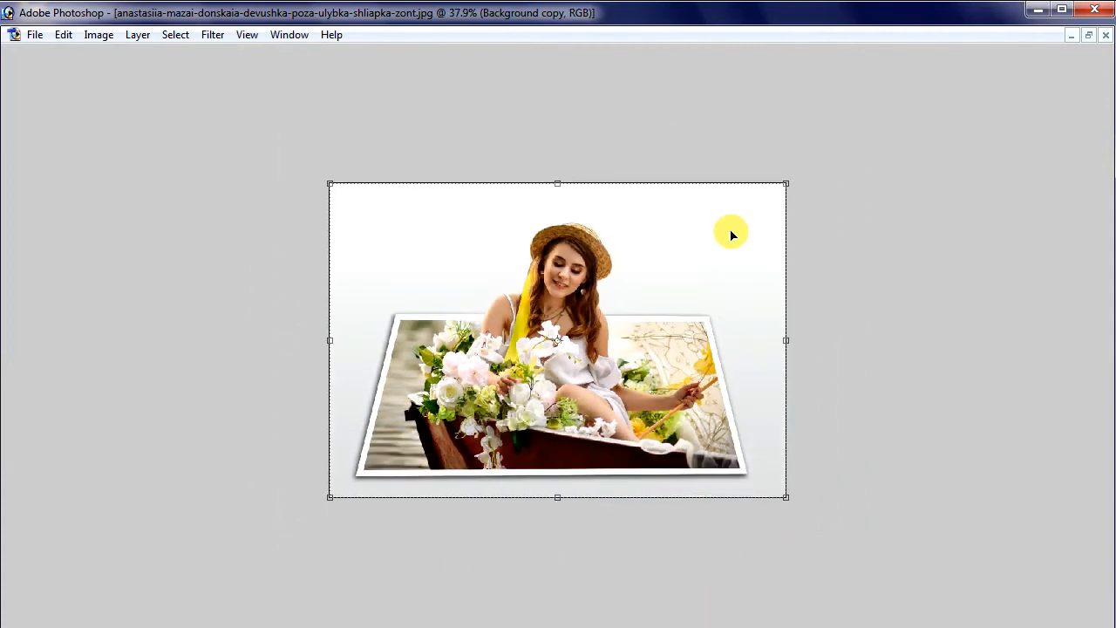
{"action": "scroll", "coordinate": [729, 230], "scroll_direction": "up", "scroll_amount": 1}
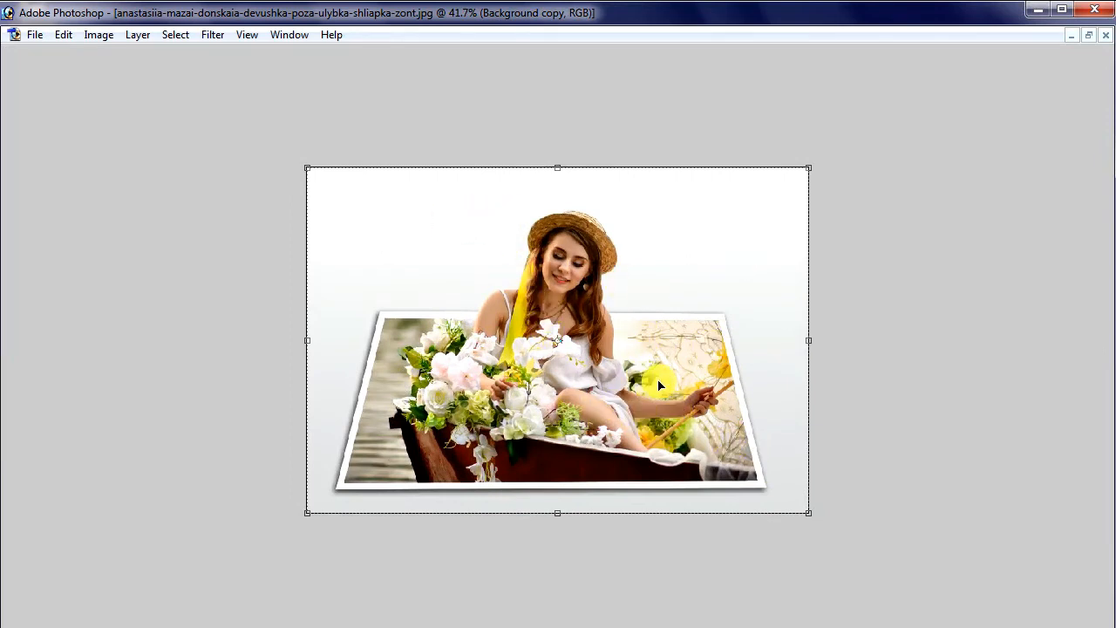
{"action": "scroll", "coordinate": [658, 388], "scroll_direction": "up", "scroll_amount": 1}
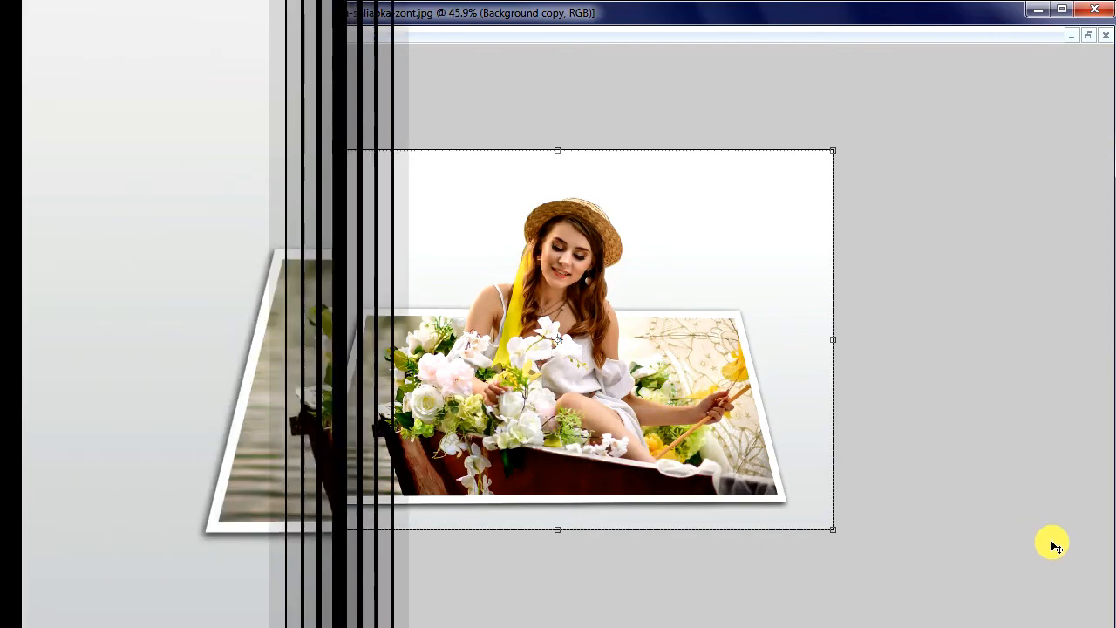